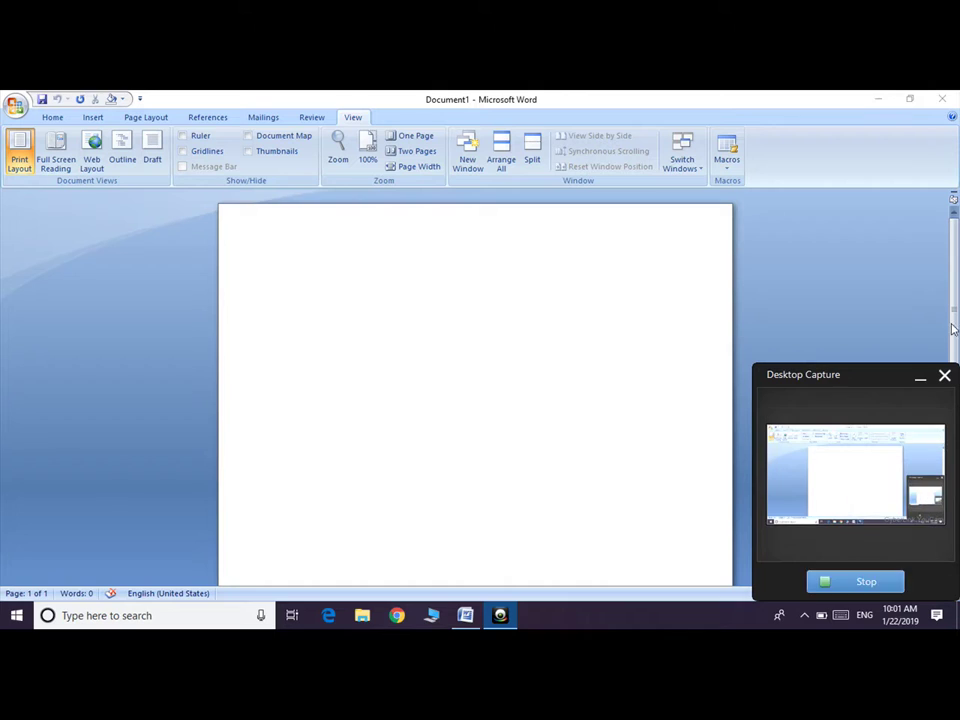
Try Full Screen Reading and Web Layout, then put the blank document in Outline view
click(920, 378)
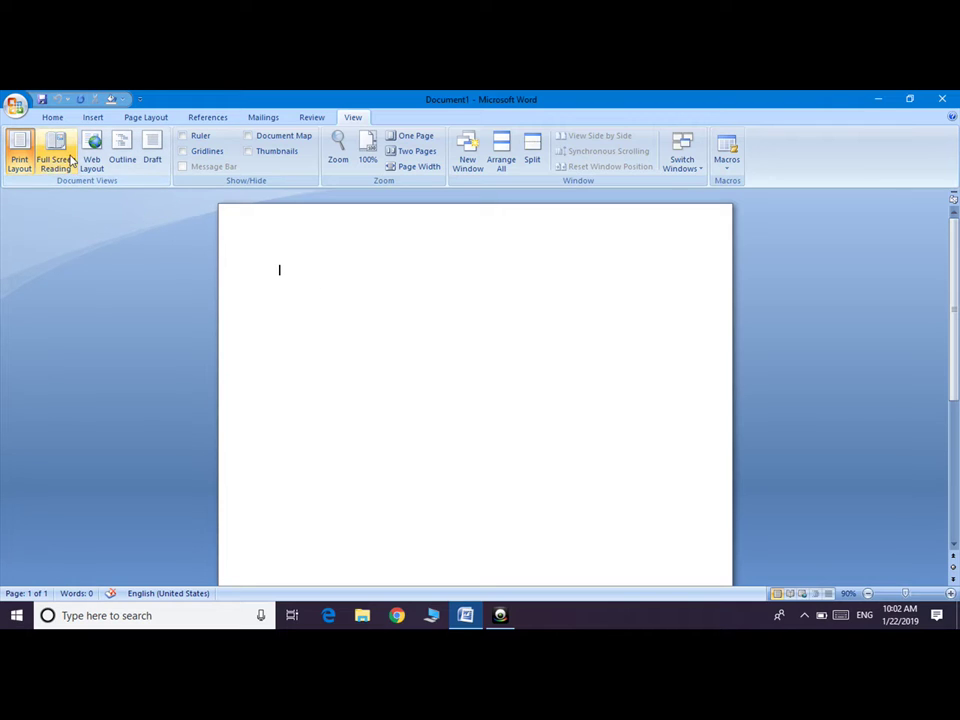
click(55, 155)
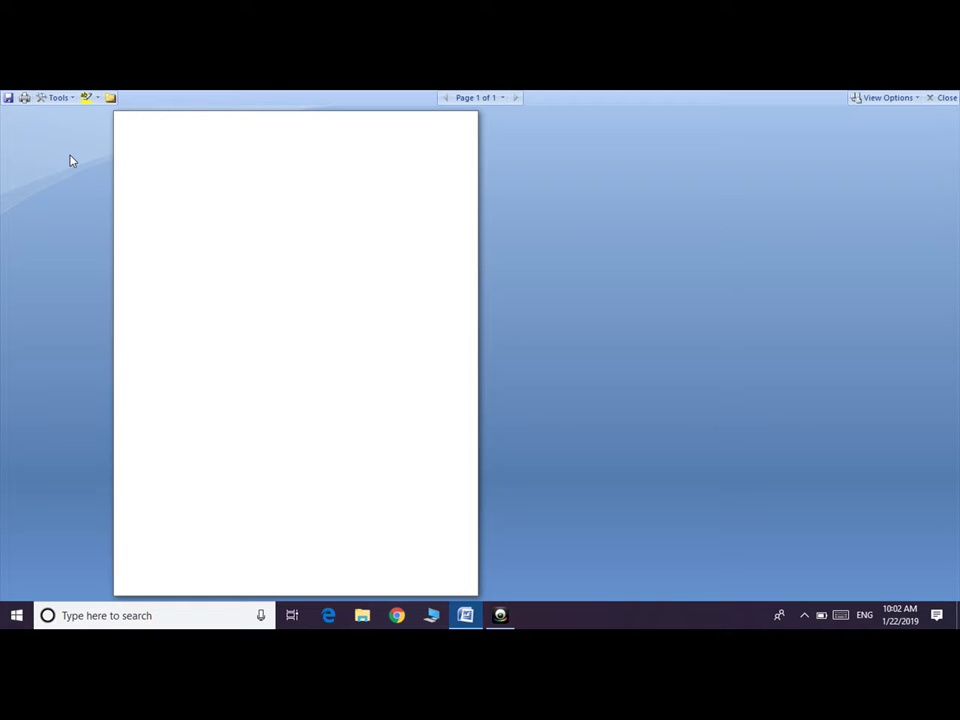
click(944, 97)
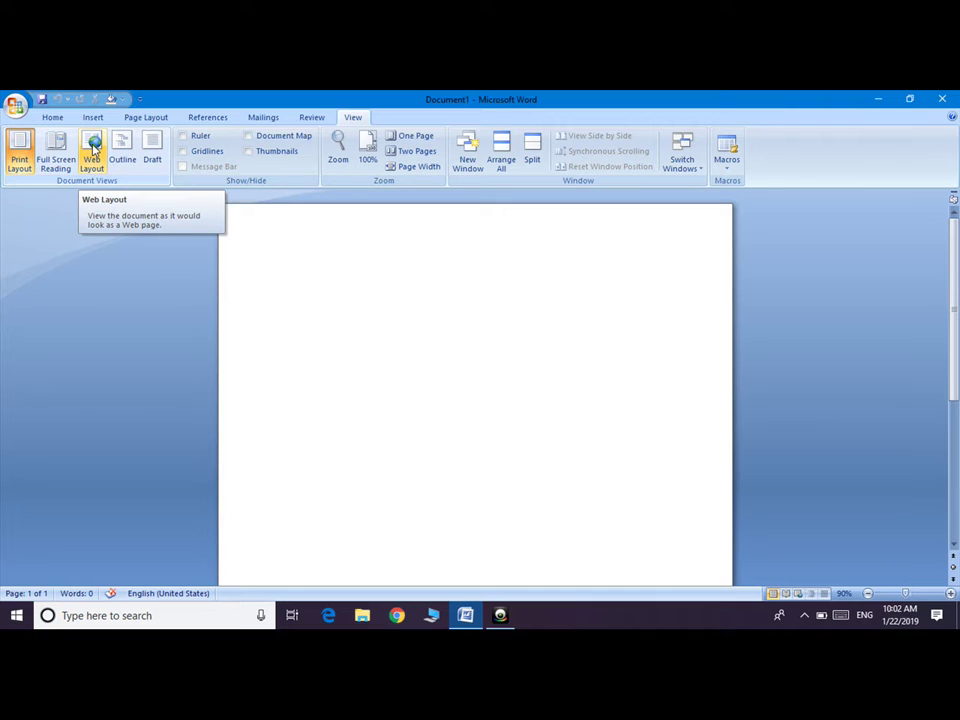
click(93, 148)
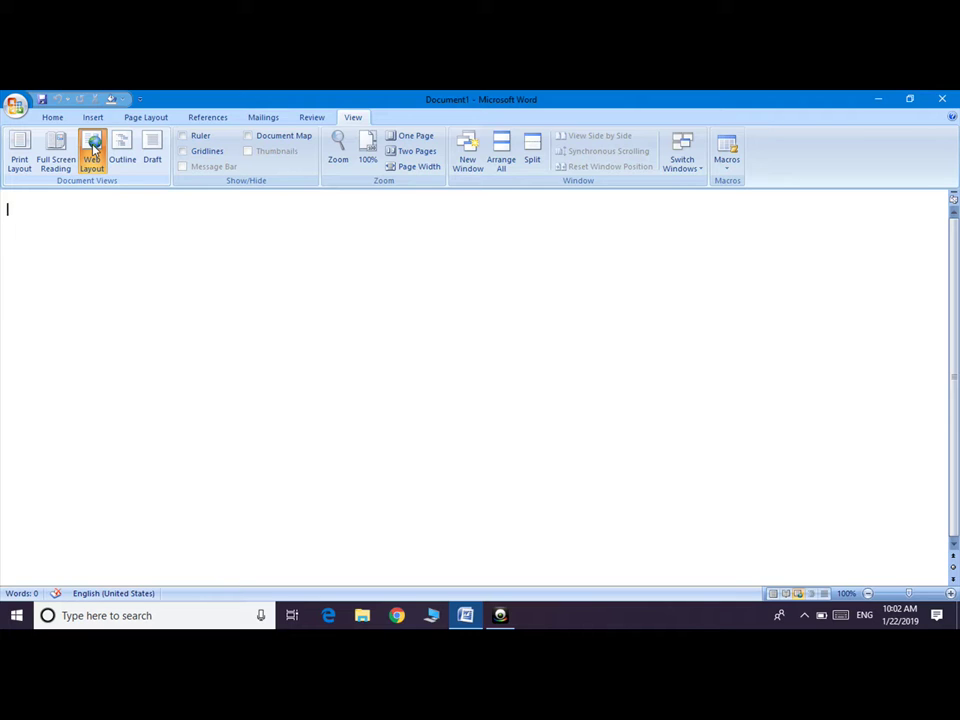
click(122, 150)
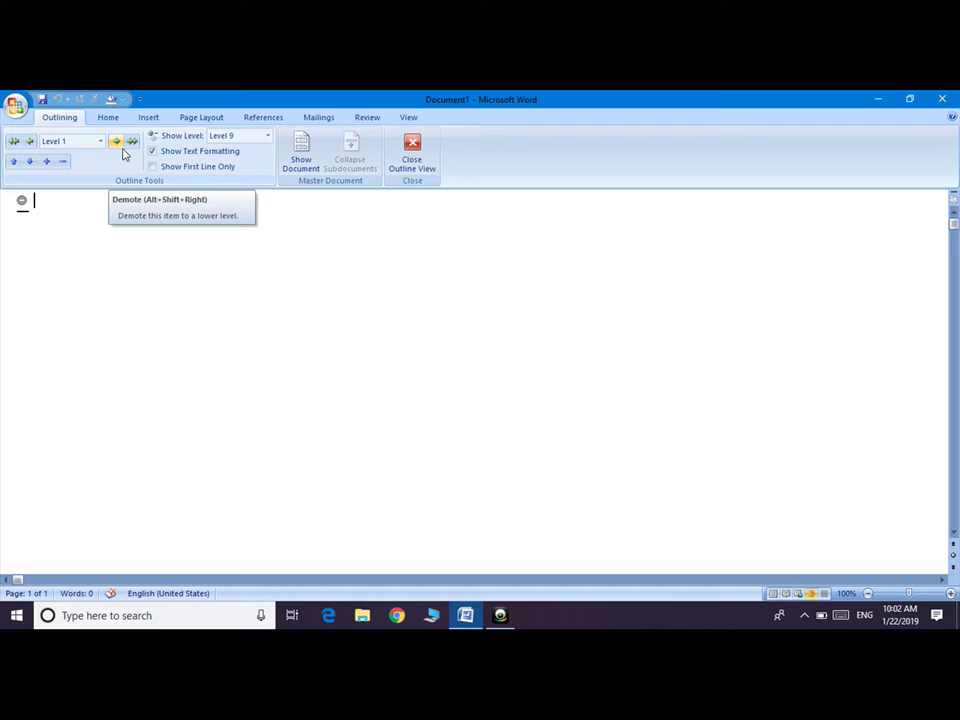
Type 'hyh' as a demoted outline entry, then promote it back to Level 1
click(122, 150)
click(122, 150)
click(122, 150)
click(122, 150)
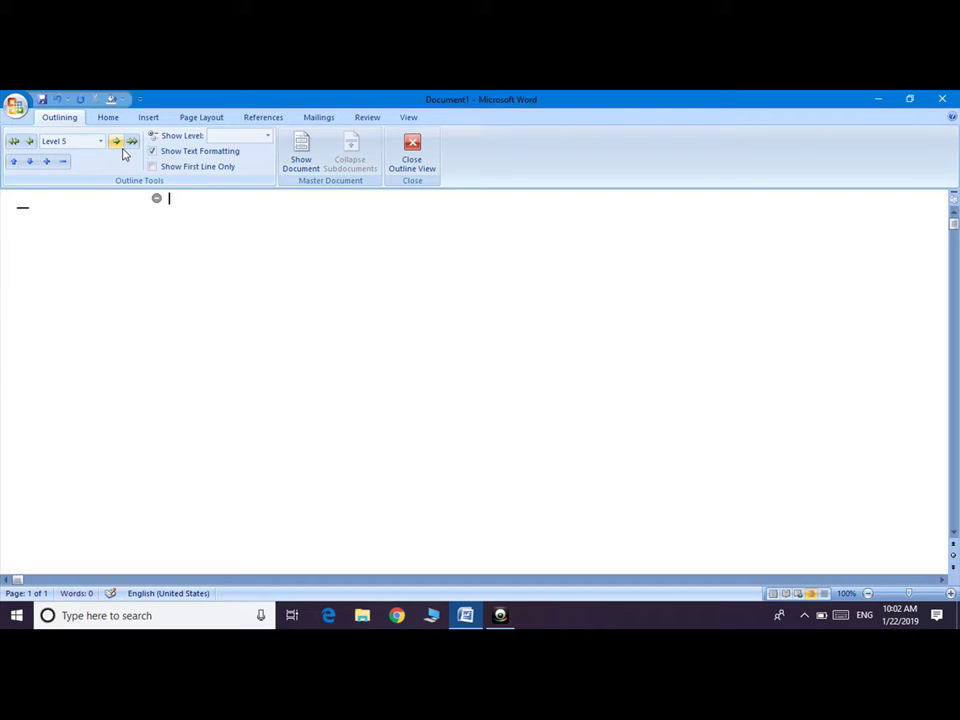
text(hyh)
key(Tab)
key(Tab)
key(shift+Tab)
key(shift+Tab)
key(shift+Tab)
key(shift+Tab)
key(shift+Tab)
key(shift+Tab)
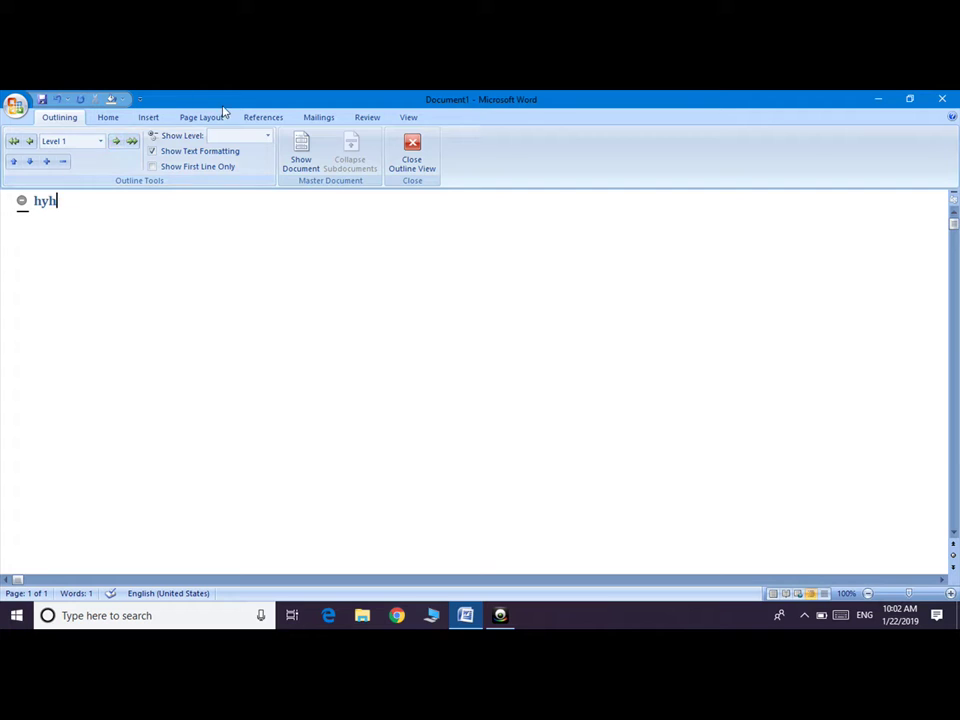
Leave Outline view for Draft view, then type 'ffgcgdgfg' and erase all the text
click(411, 156)
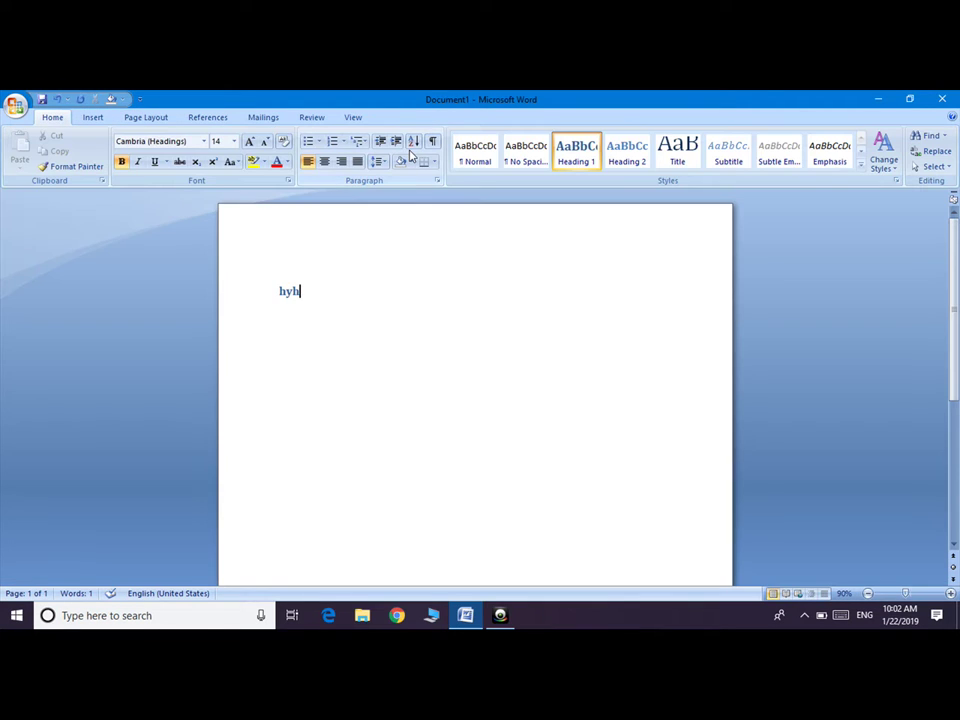
click(357, 119)
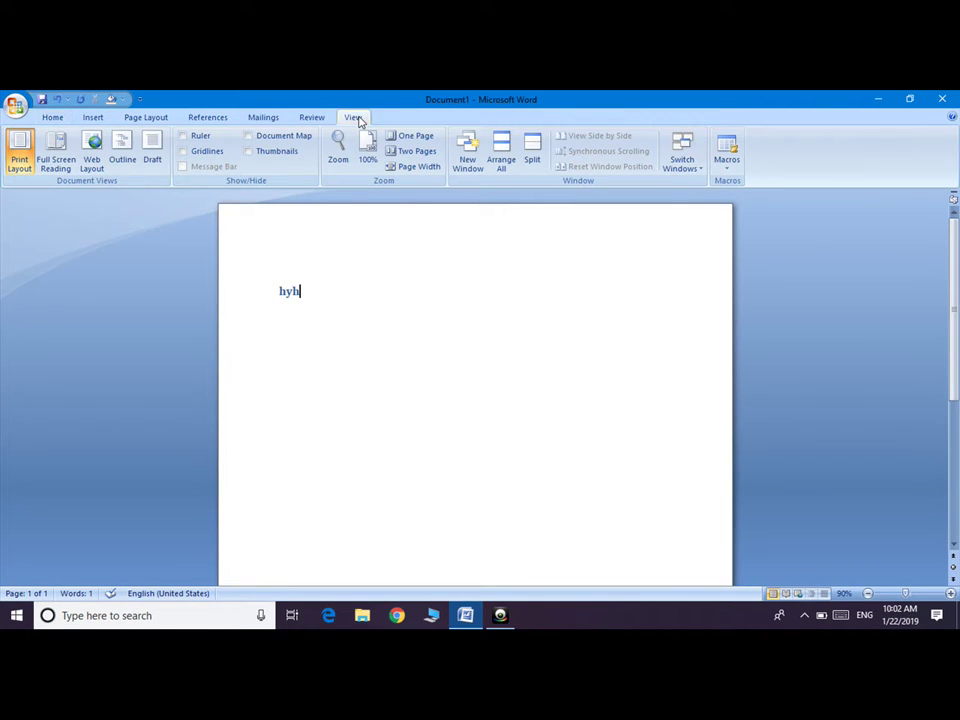
click(158, 149)
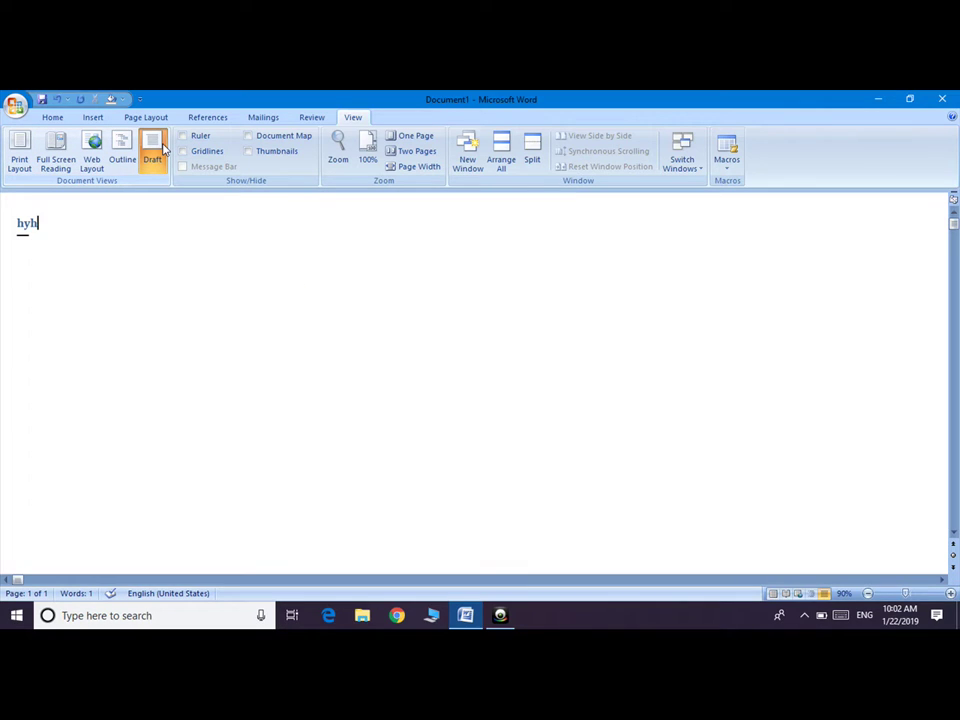
text(ffgcgdgf)
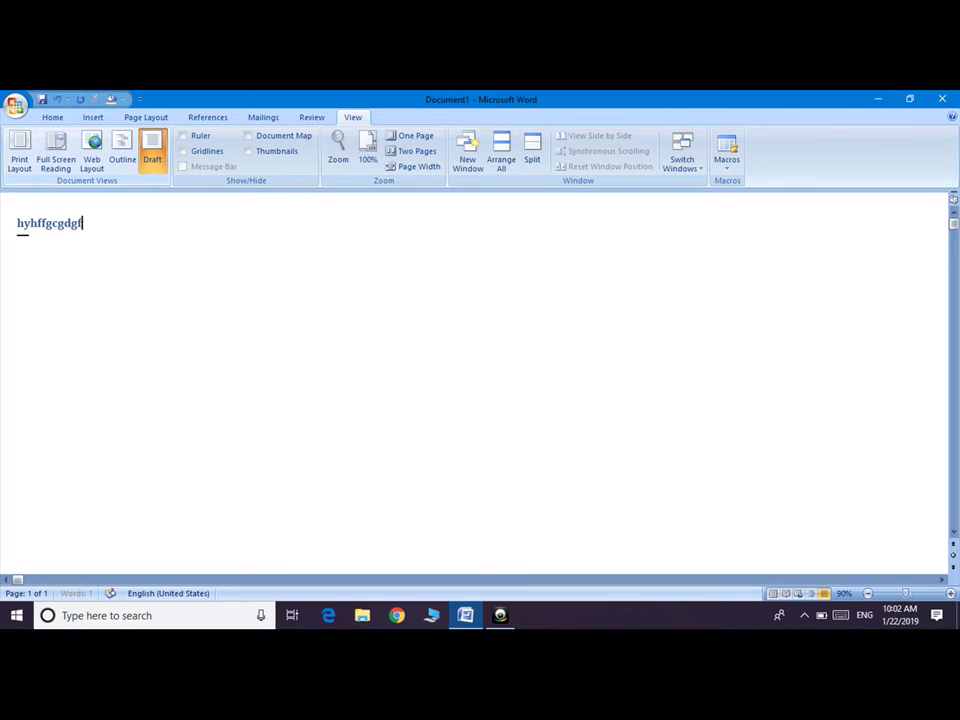
text(g)
key(BackSpace)
key(BackSpace)
key(BackSpace)
key(BackSpace)
key(BackSpace)
key(BackSpace)
key(BackSpace)
key(BackSpace)
key(BackSpace)
key(BackSpace)
key(BackSpace)
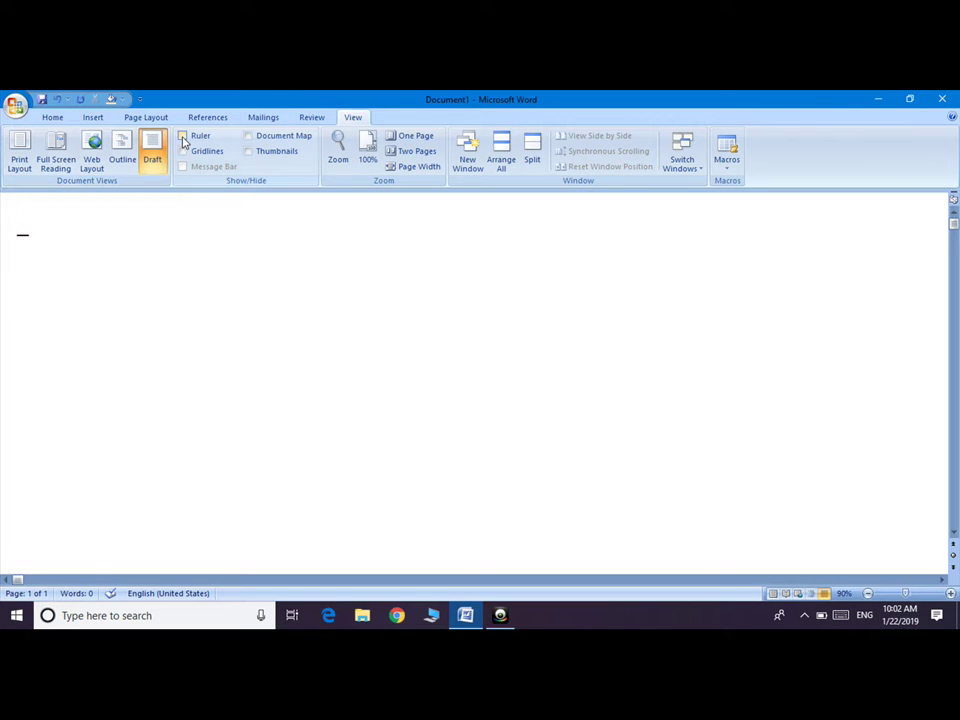
Show the ruler and drag the left and right indent markers inward
click(183, 137)
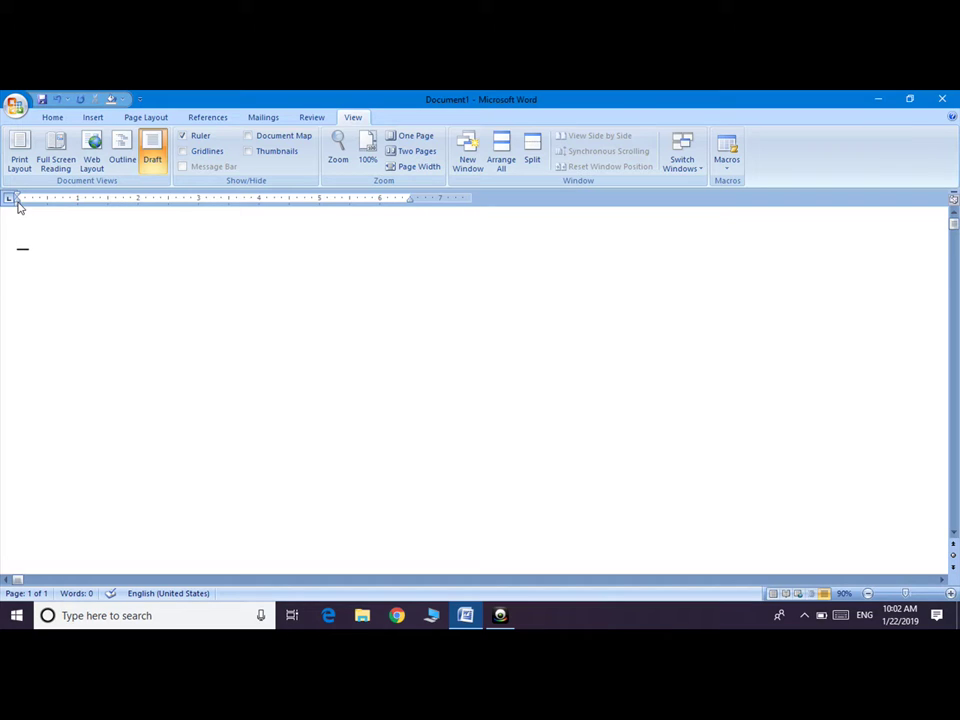
drag(18, 200, 26, 200)
drag(410, 201, 441, 201)
Return to Print Layout, type 'rtdthfty', nudge its indent, and turn on Gridlines
click(22, 160)
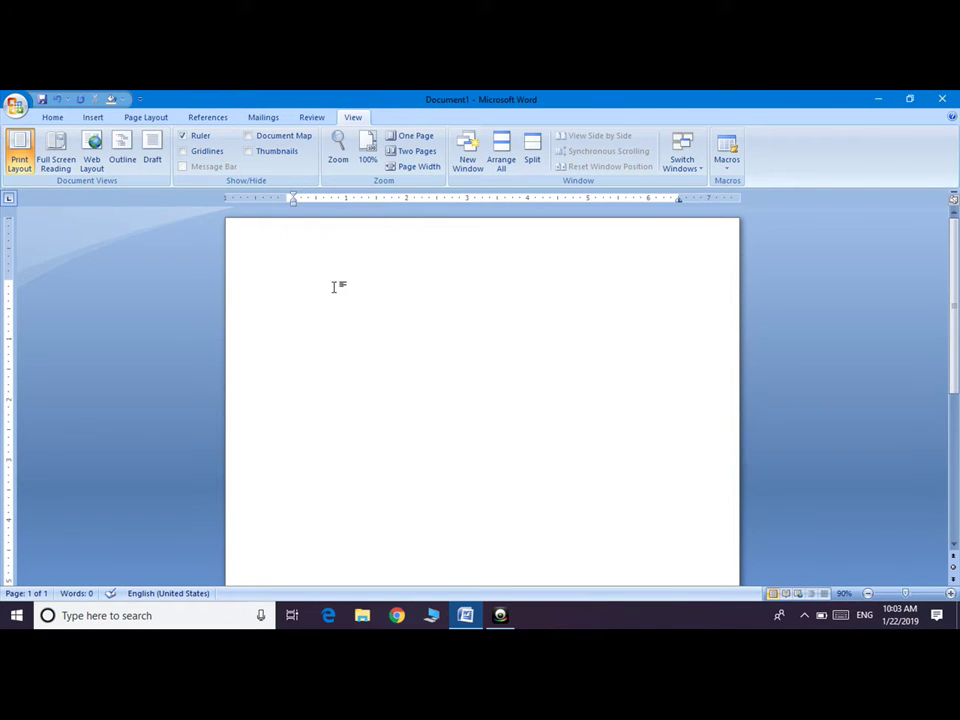
text(rtdthfty)
drag(293, 199, 287, 203)
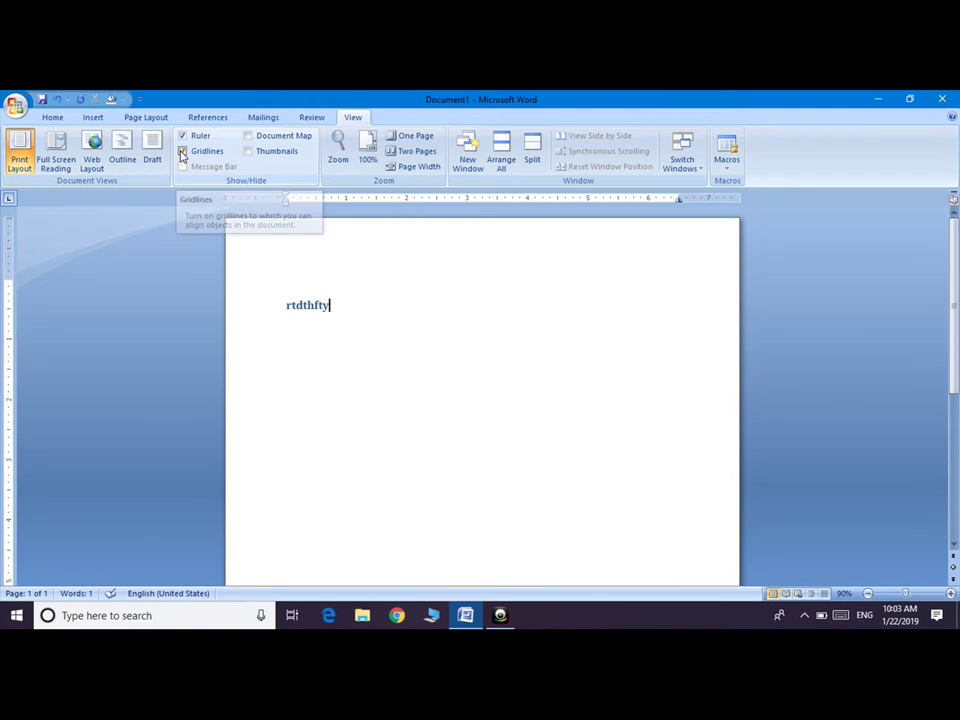
click(182, 151)
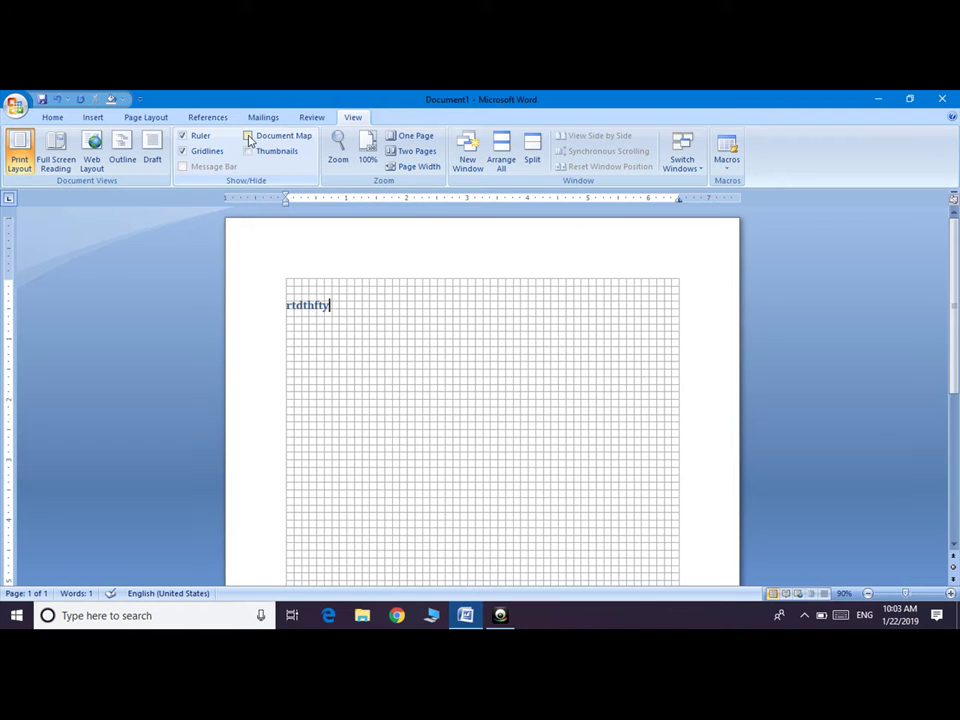
Open the Document Map, extend the heading to 'Rtdthftytfuyfyufyu', and add 'hfhyfufyufydfu' below it
click(248, 137)
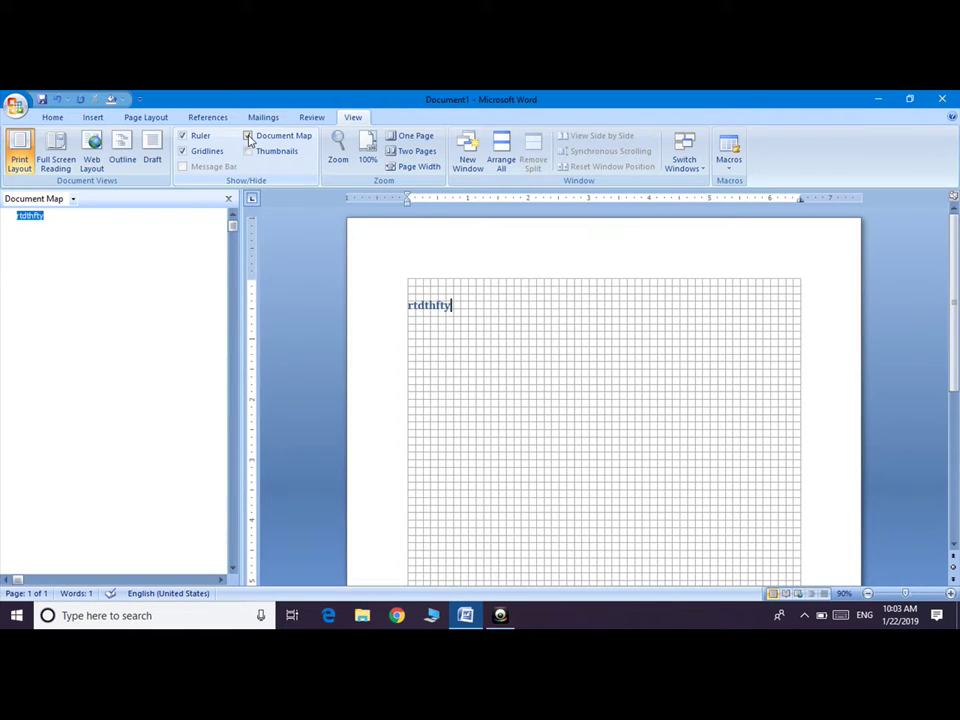
text(tfuyfyufyu)
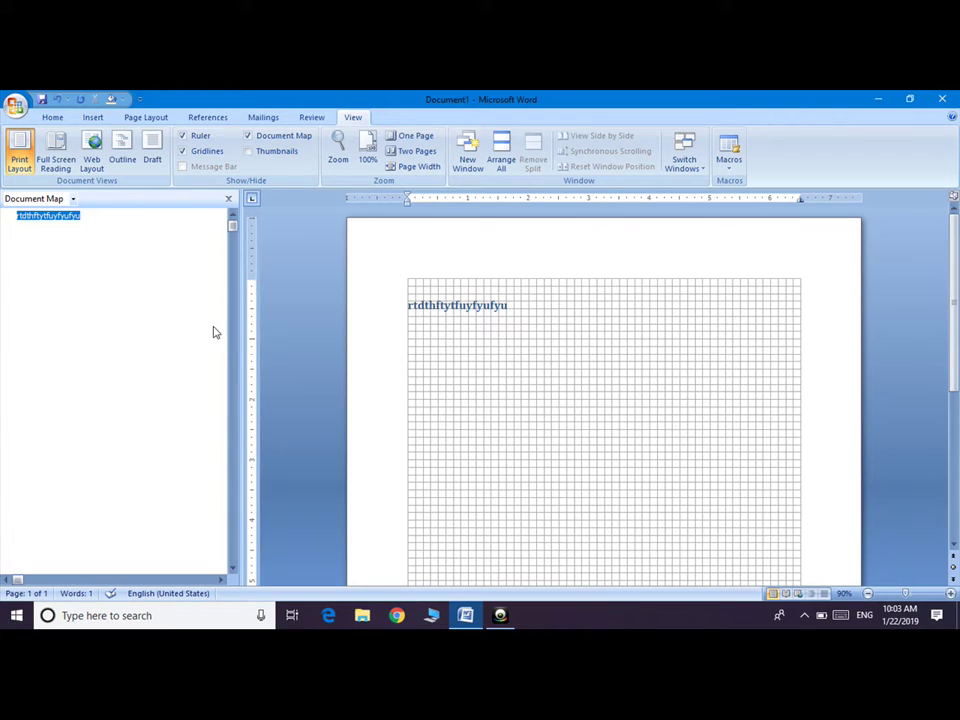
key(Return)
text(hfhyfufyufy)
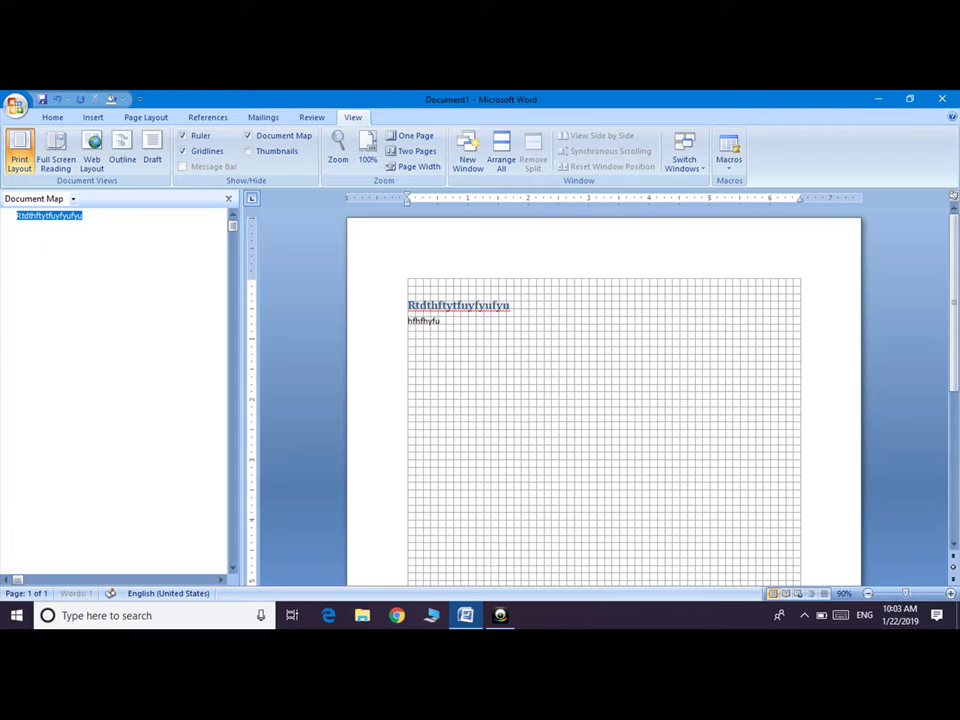
text(dfu)
Swap the Document Map for Thumbnails, add the line 'werewter4qwrereqeerwqr', and select the heading
click(228, 200)
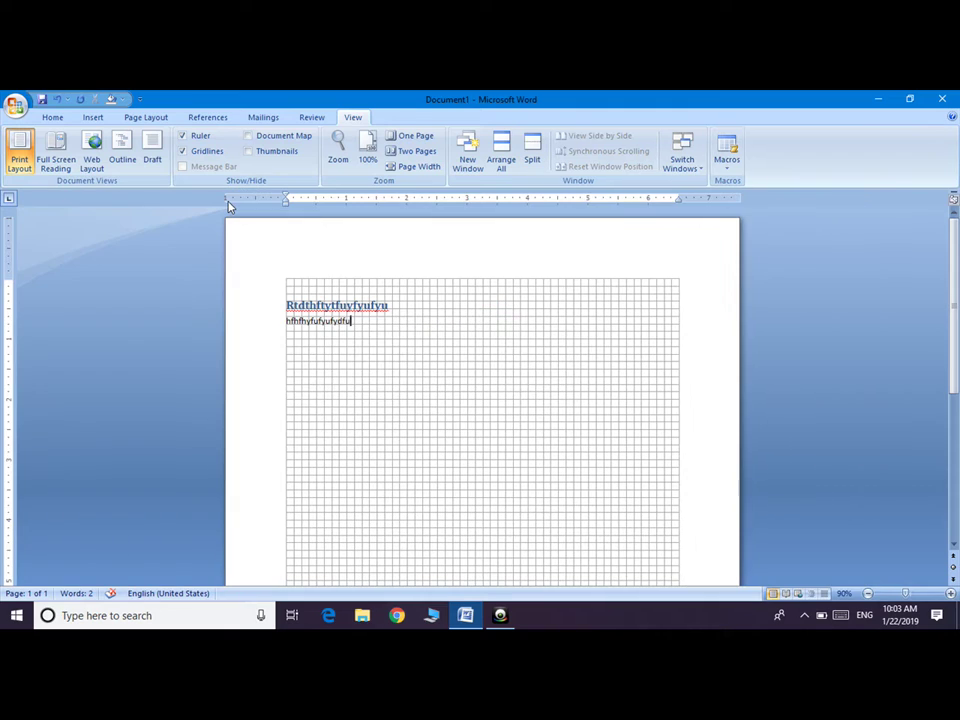
click(248, 152)
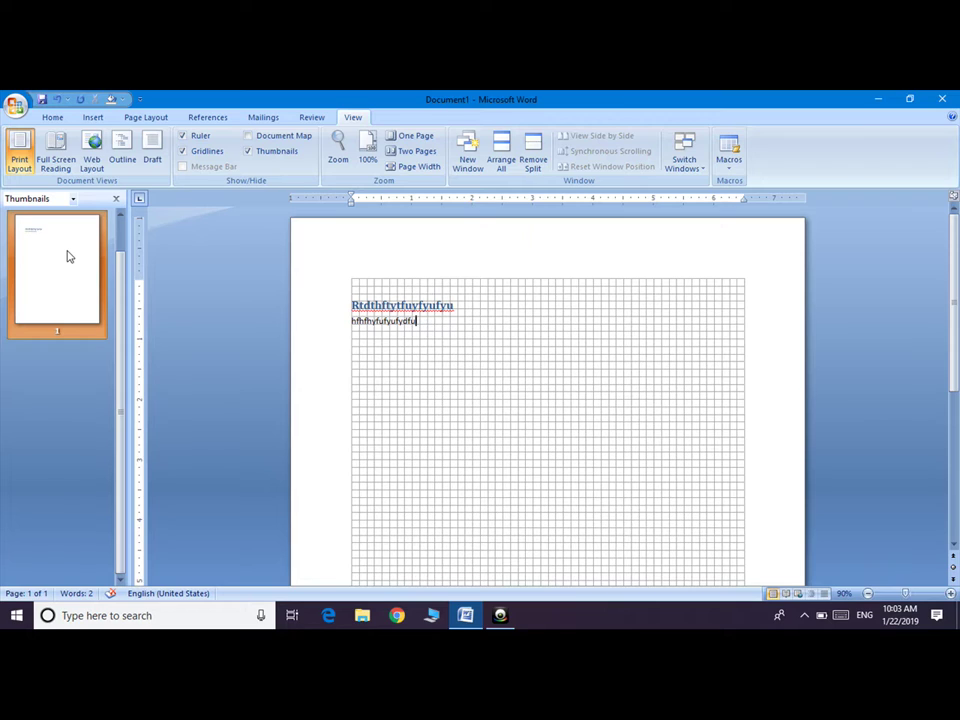
key(Return)
text(werwetq)
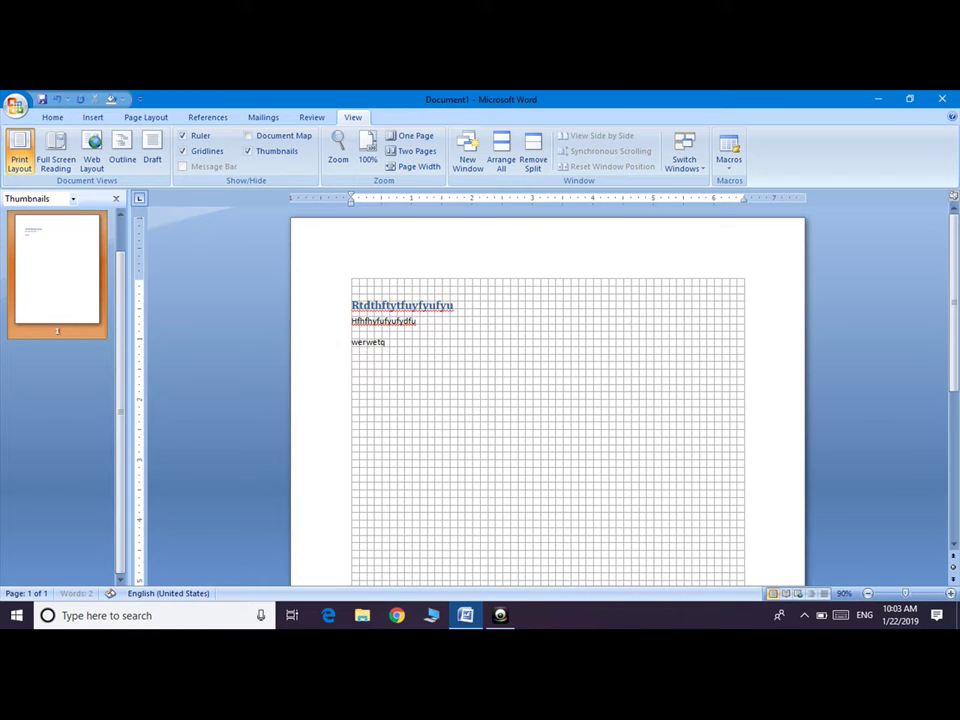
text(ewter4qt)
text(qwrereqerqw)
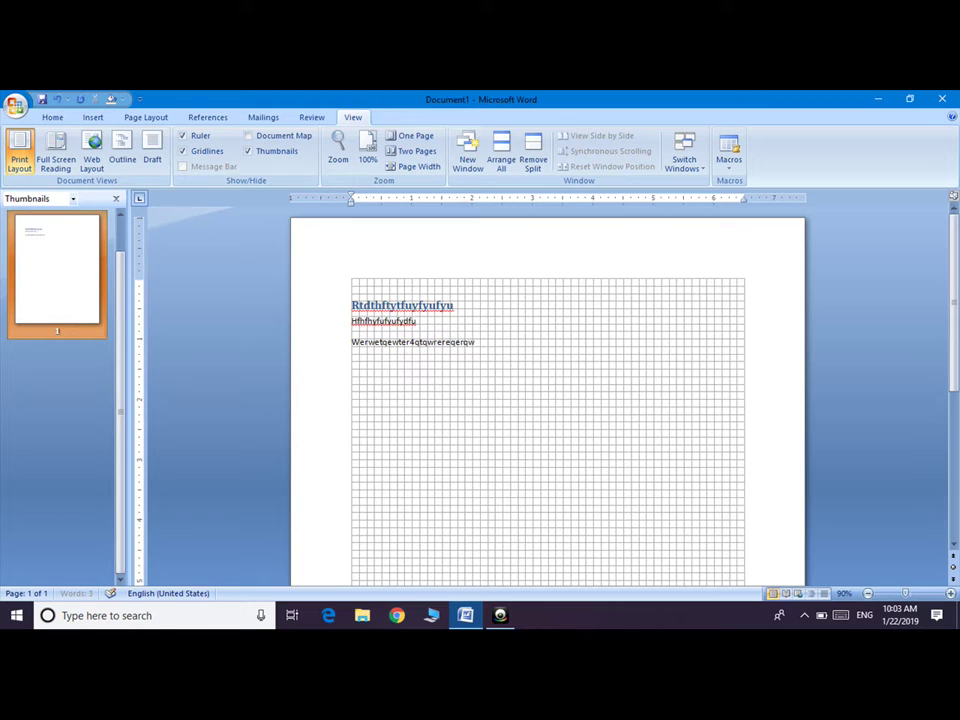
text(erwqr)
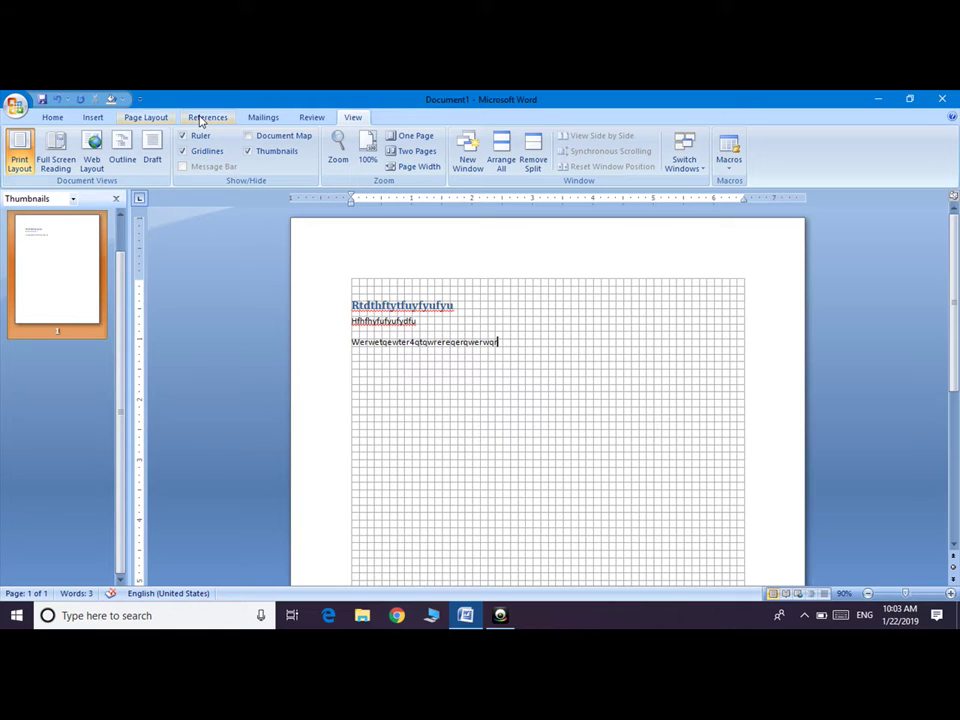
key(ctrl+Home)
key(shift+Down)
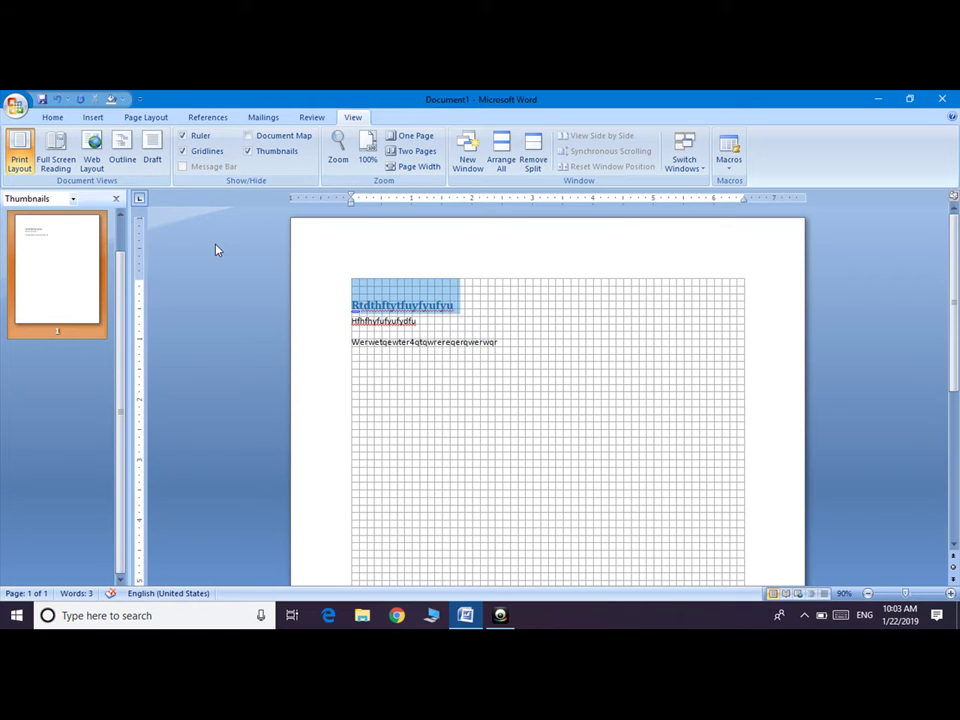
Hide Thumbnails, confirm the Zoom dialog, and set the zoom to 100%
click(118, 200)
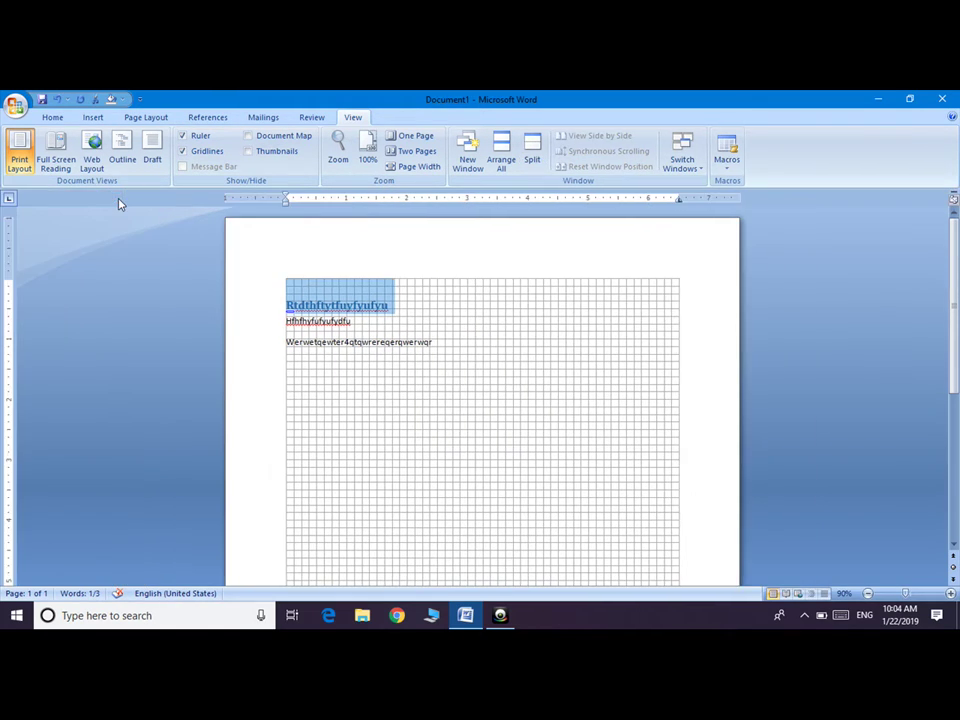
click(336, 168)
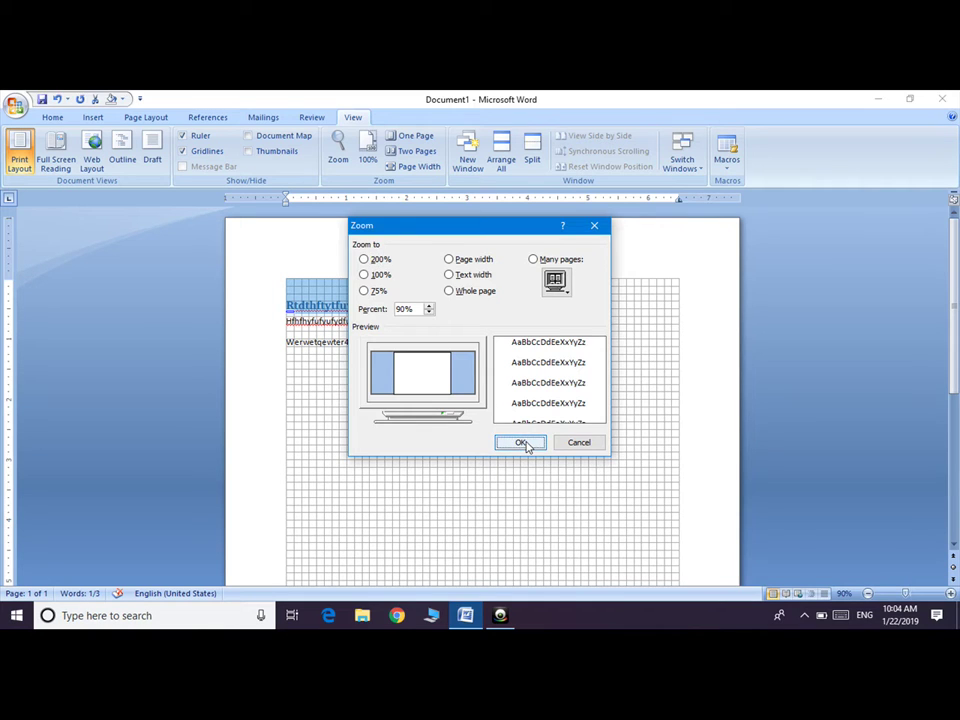
click(528, 444)
click(368, 153)
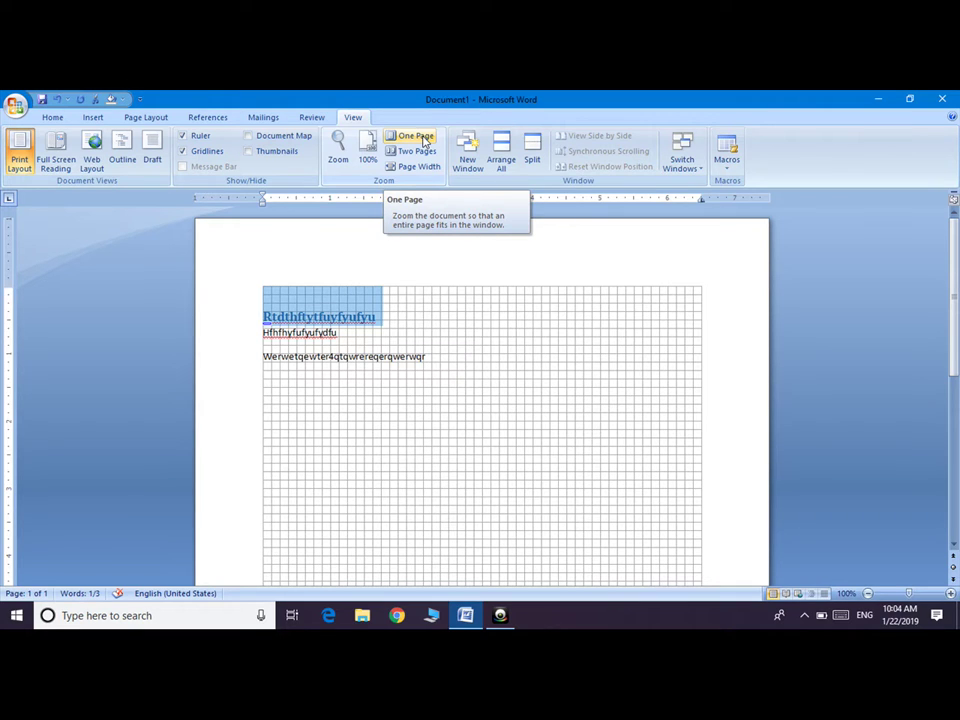
Preview the document at One Page and Two Pages zoom, then return to 100%
click(424, 141)
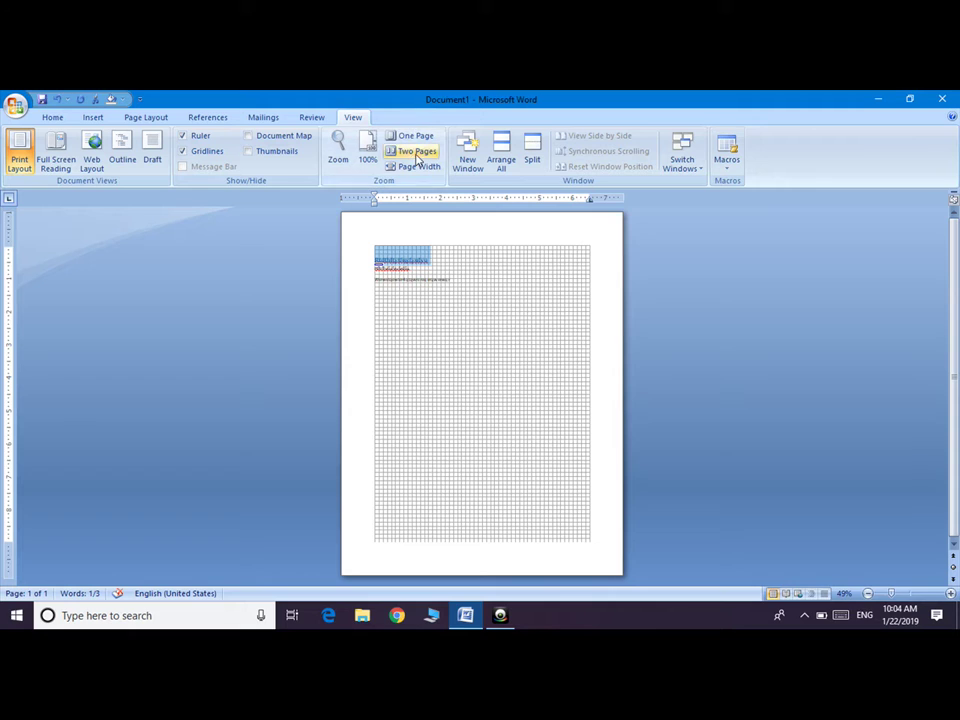
click(416, 151)
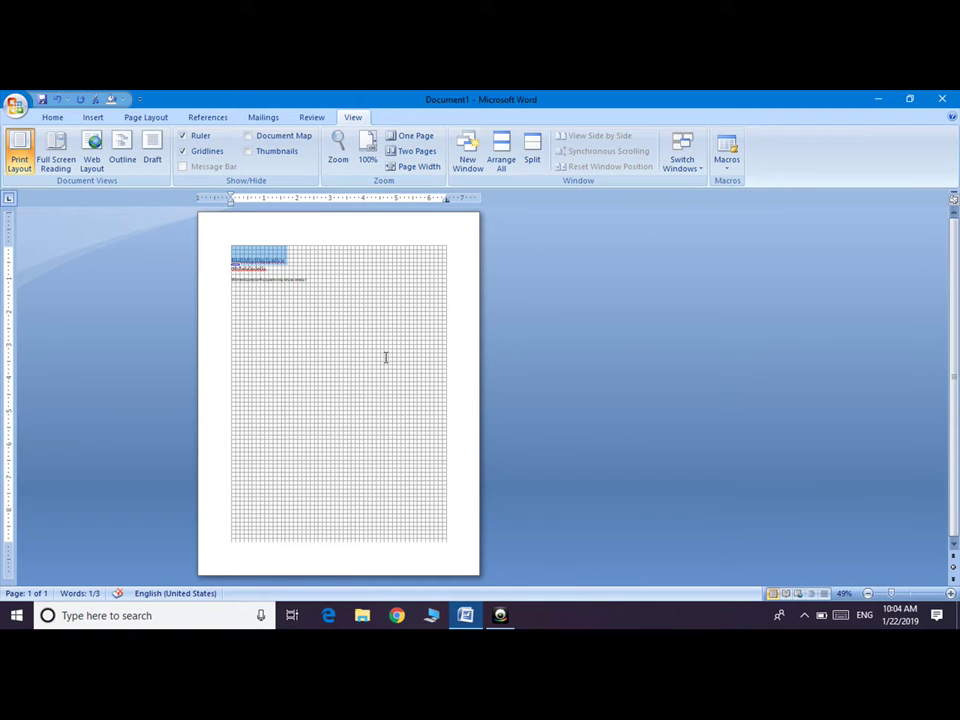
click(370, 152)
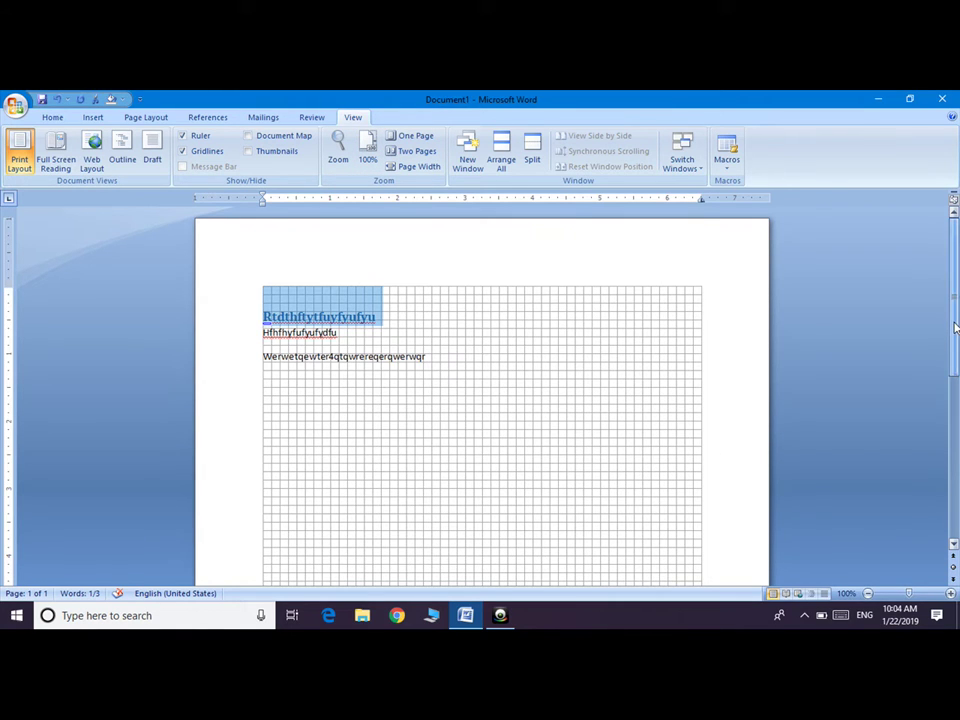
Append '=rand()' to the end of the text line and start a new line
drag(954, 352, 957, 442)
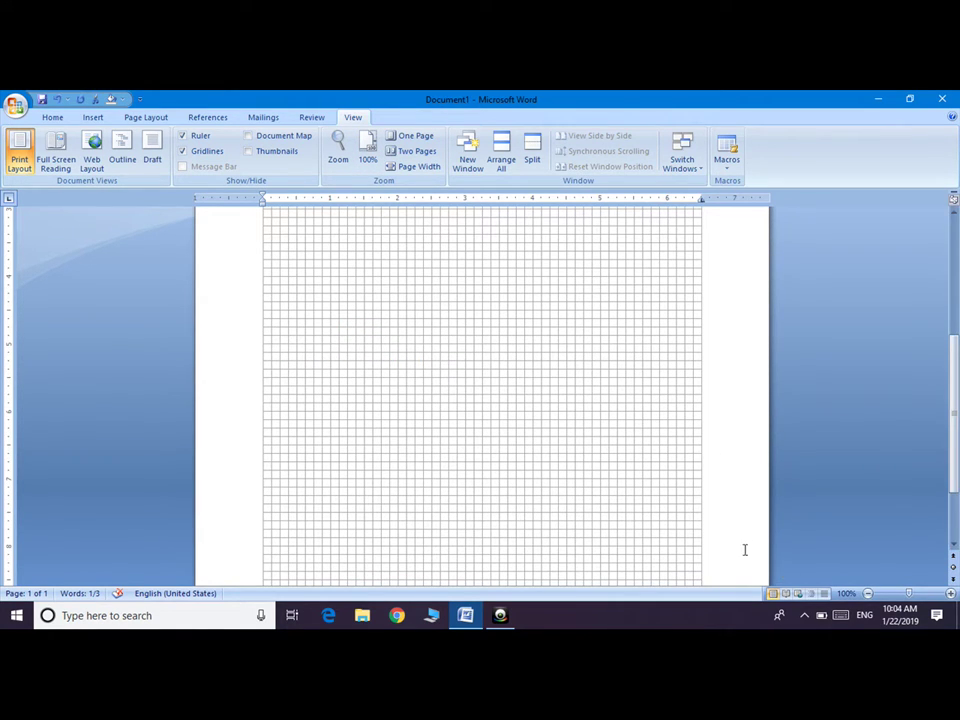
click(744, 550)
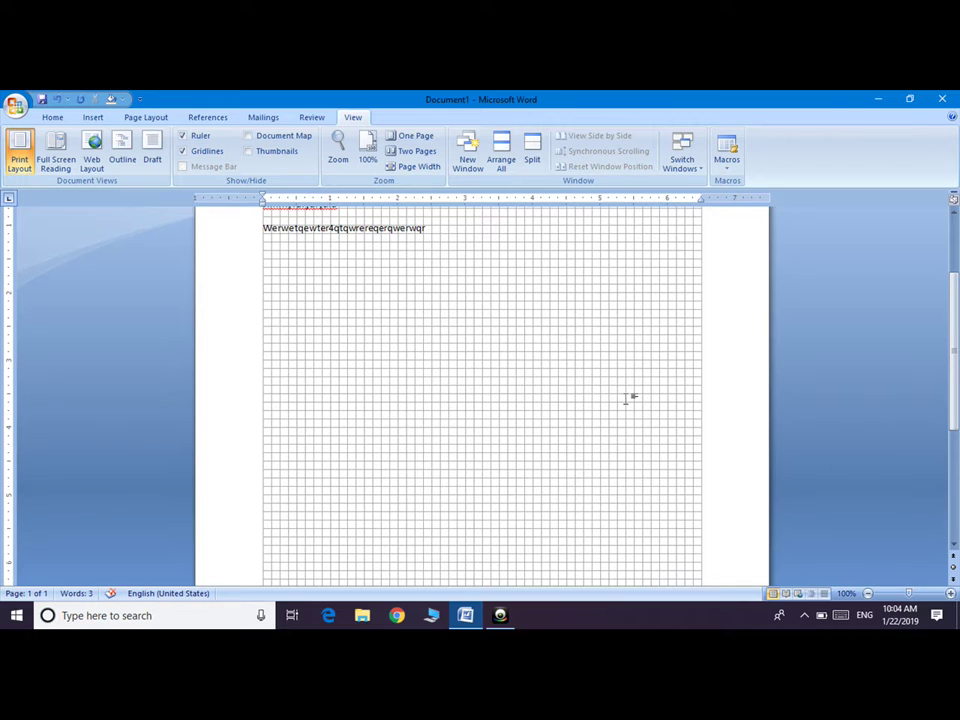
text(=ra)
text(nd())
key(Return)
Turn off Gridlines and generate three sample paragraphs with =rand()
click(205, 152)
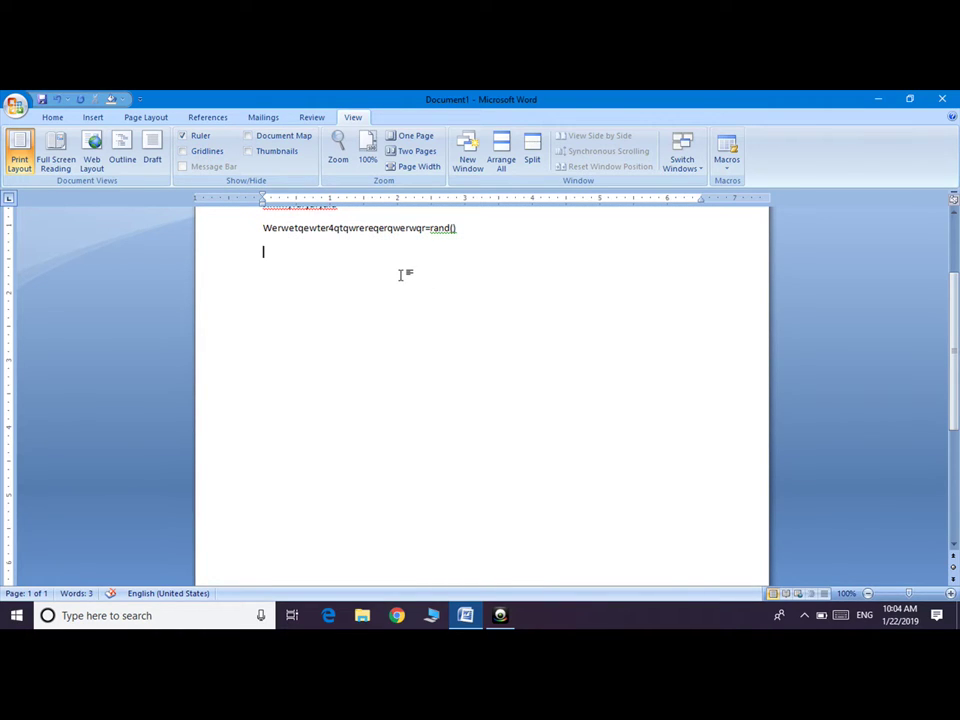
text(=ran)
text(d)
text(())
key(Return)
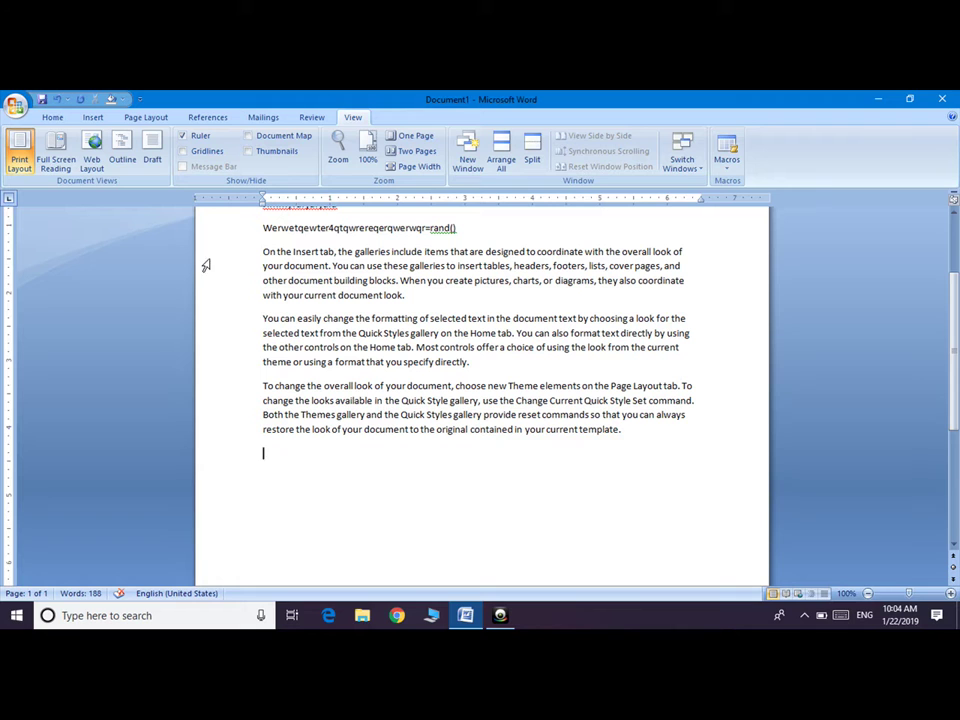
Select all the text and enlarge its font by two steps
key(ctrl+a)
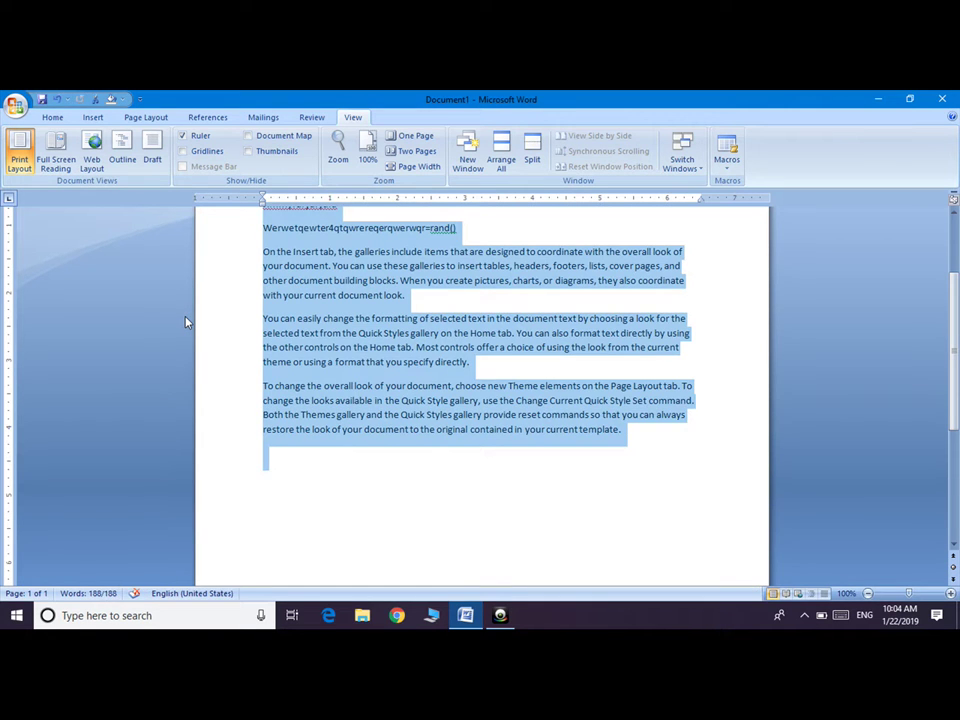
key(ctrl+shift+period)
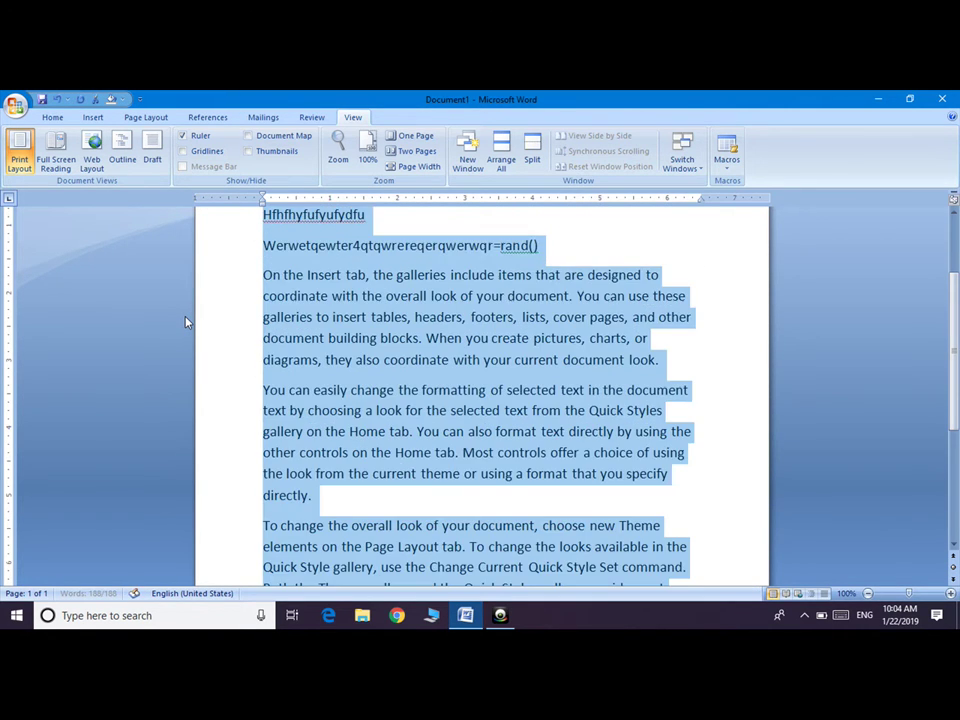
key(ctrl+shift+period)
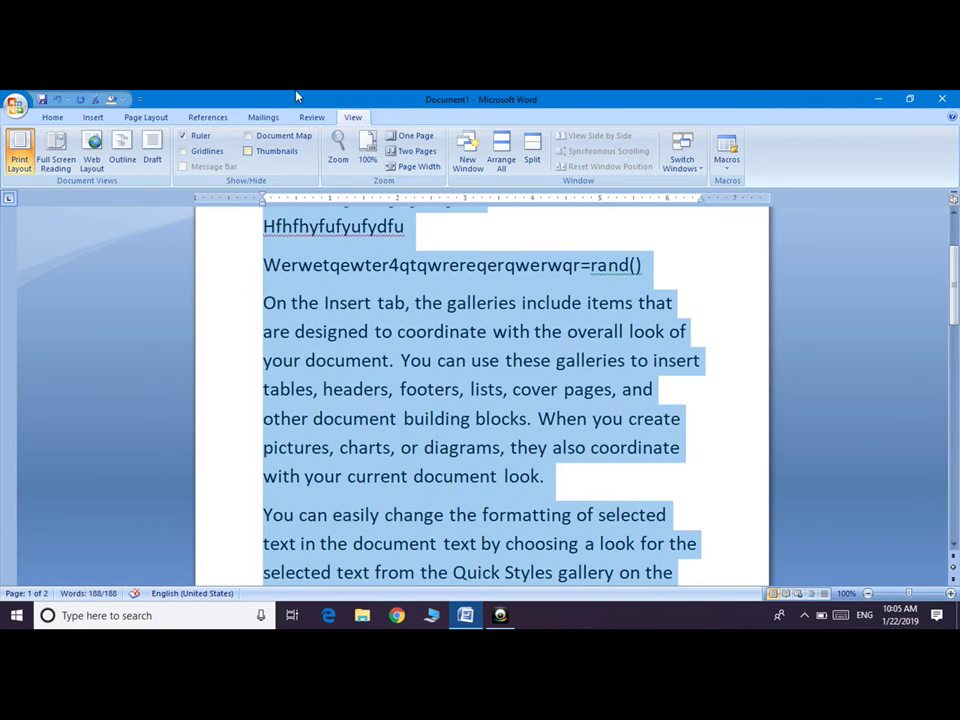
View the document as Two Pages, then zoom to Page Width
click(426, 151)
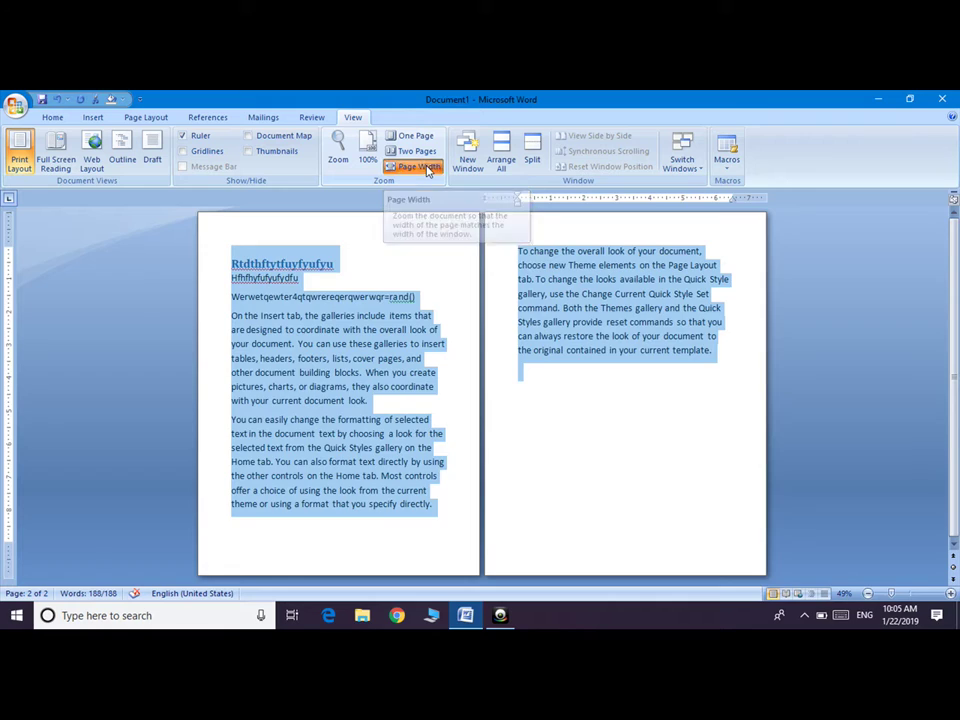
click(427, 170)
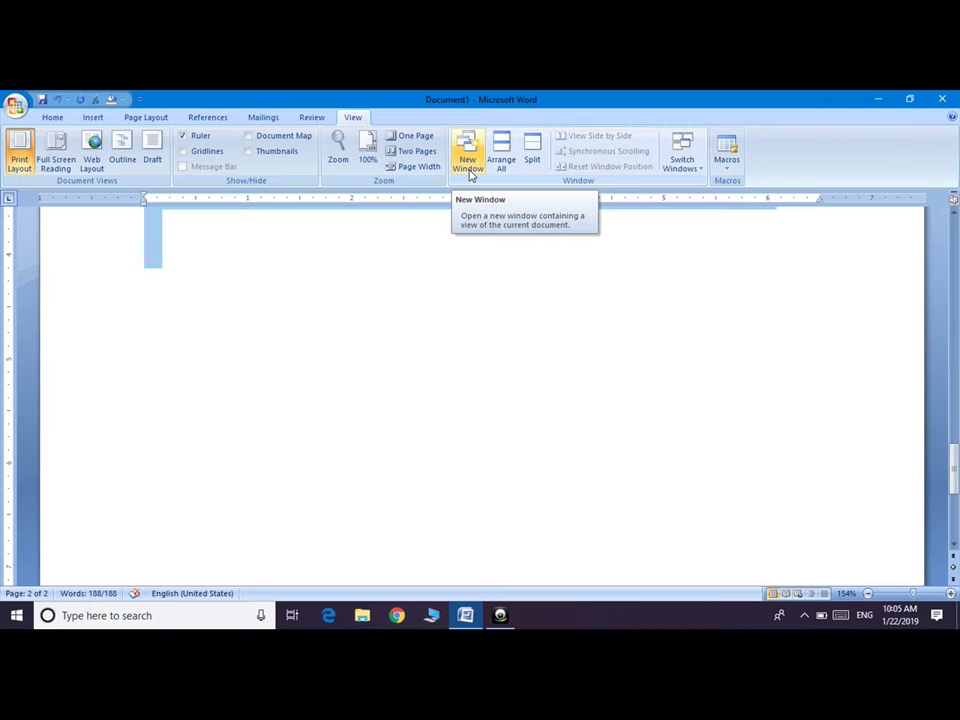
Open a second document window, tile both with Arrange All, and select all text in the lower one
click(470, 174)
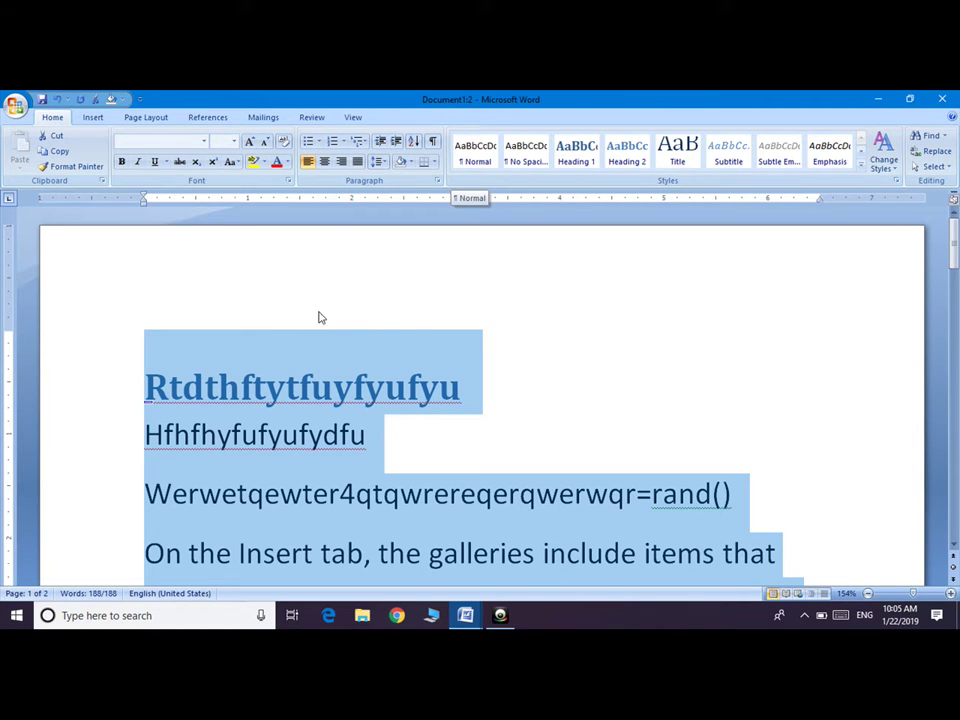
click(352, 119)
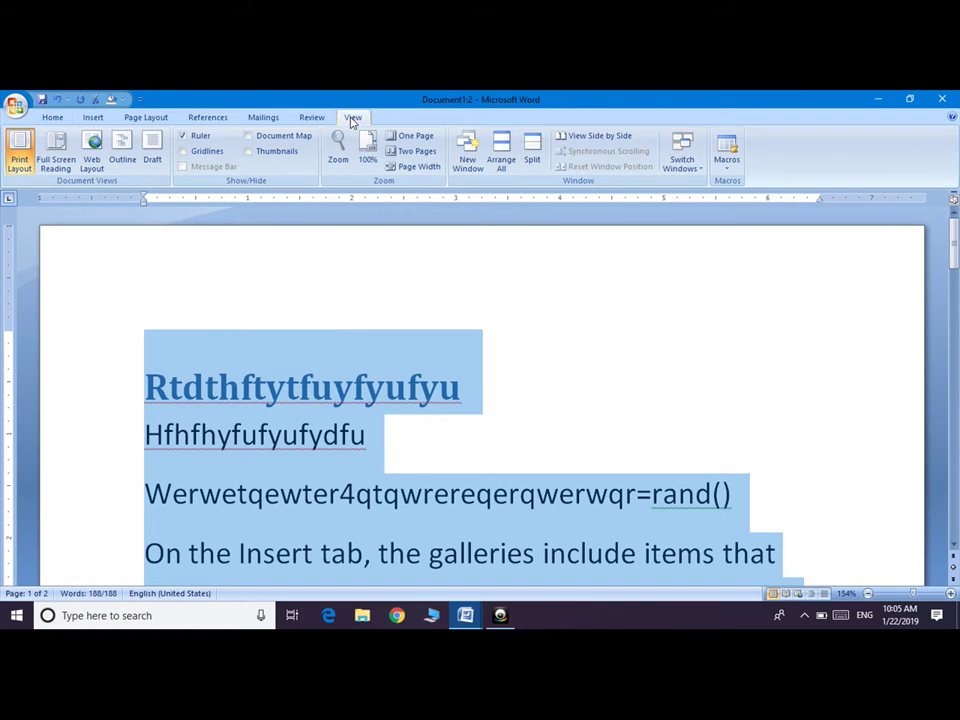
click(503, 160)
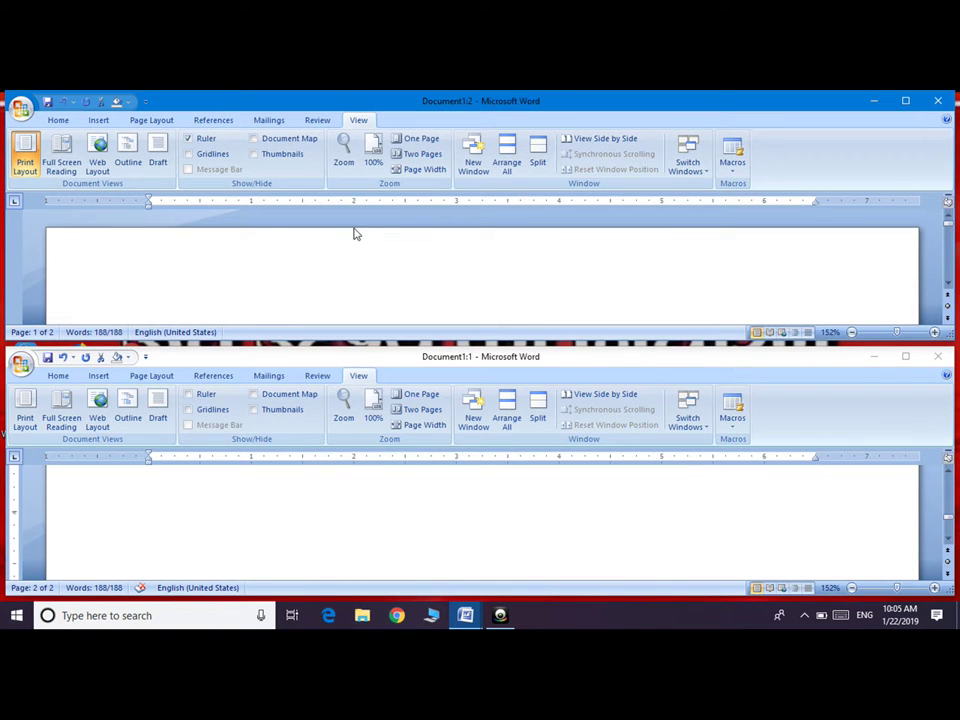
scroll(308, 272, down, 2)
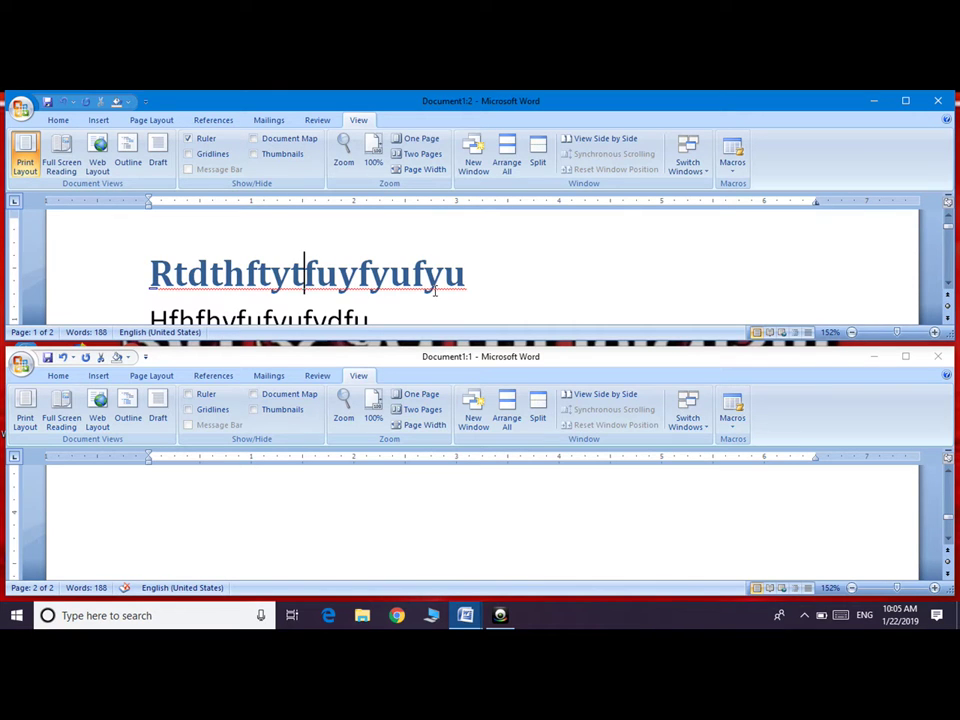
click(948, 484)
key(ctrl+a)
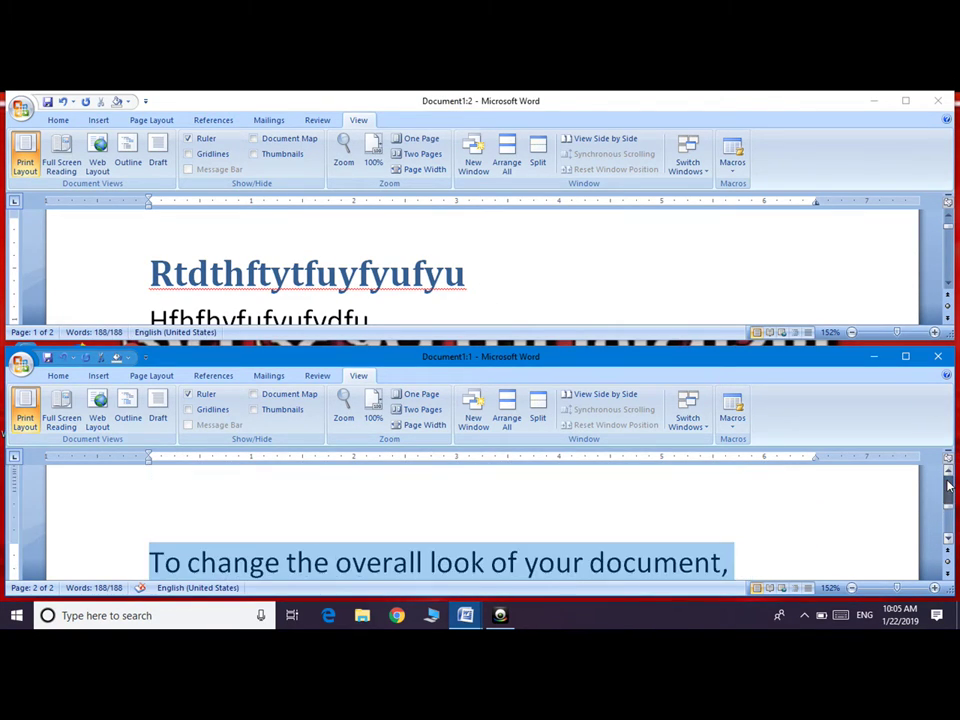
scroll(948, 484, up, 2)
scroll(948, 484, up, 3)
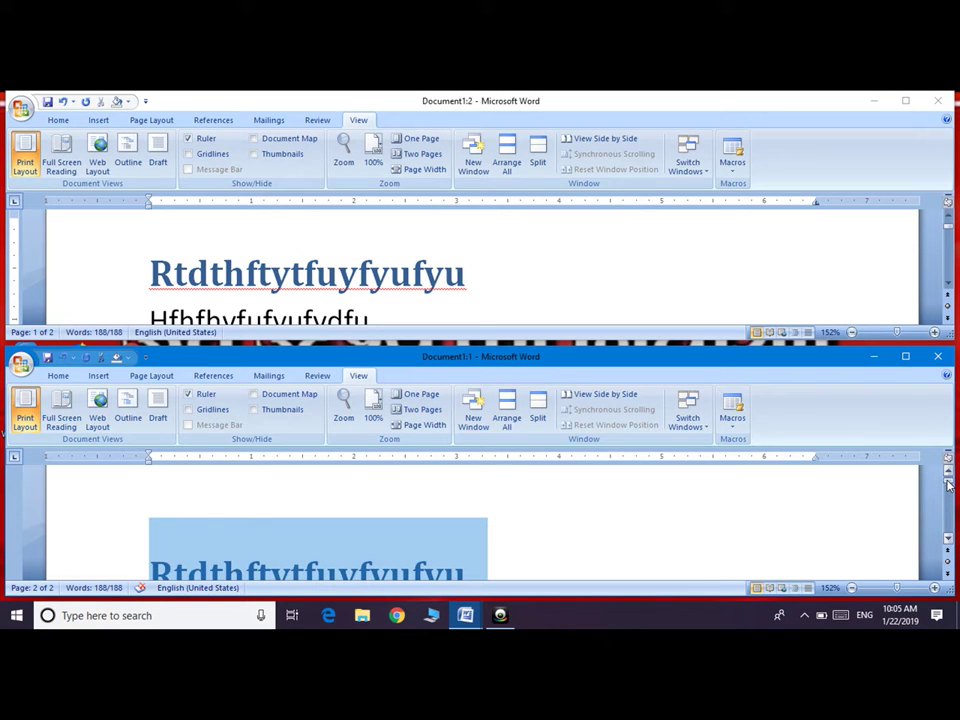
scroll(948, 484, up, 1)
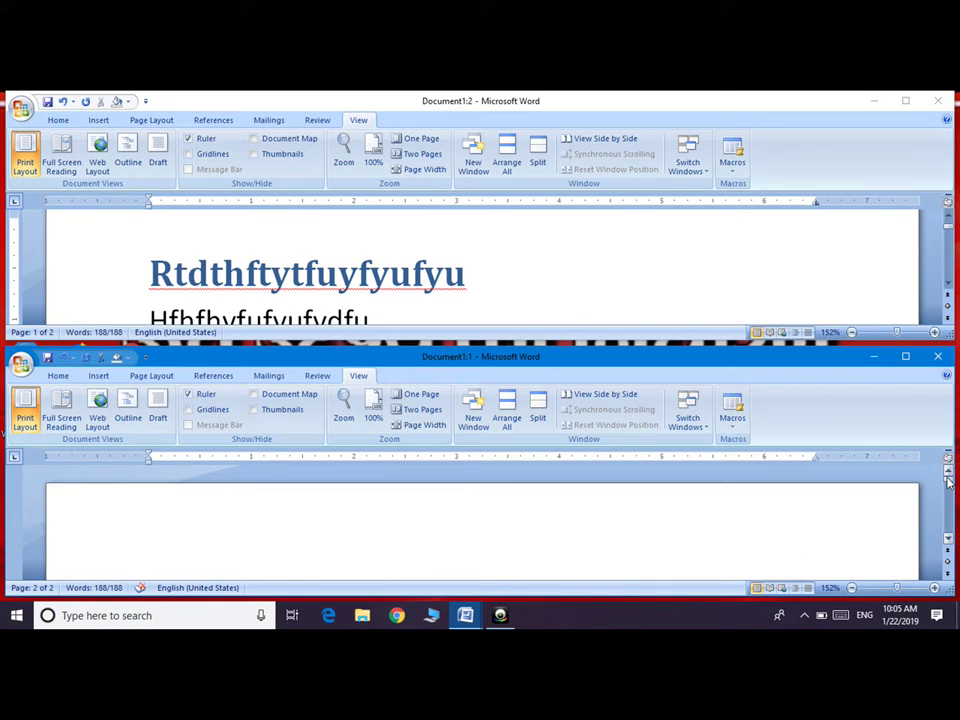
Append 'jhha' to the end of the heading in the upper window
click(950, 222)
click(304, 296)
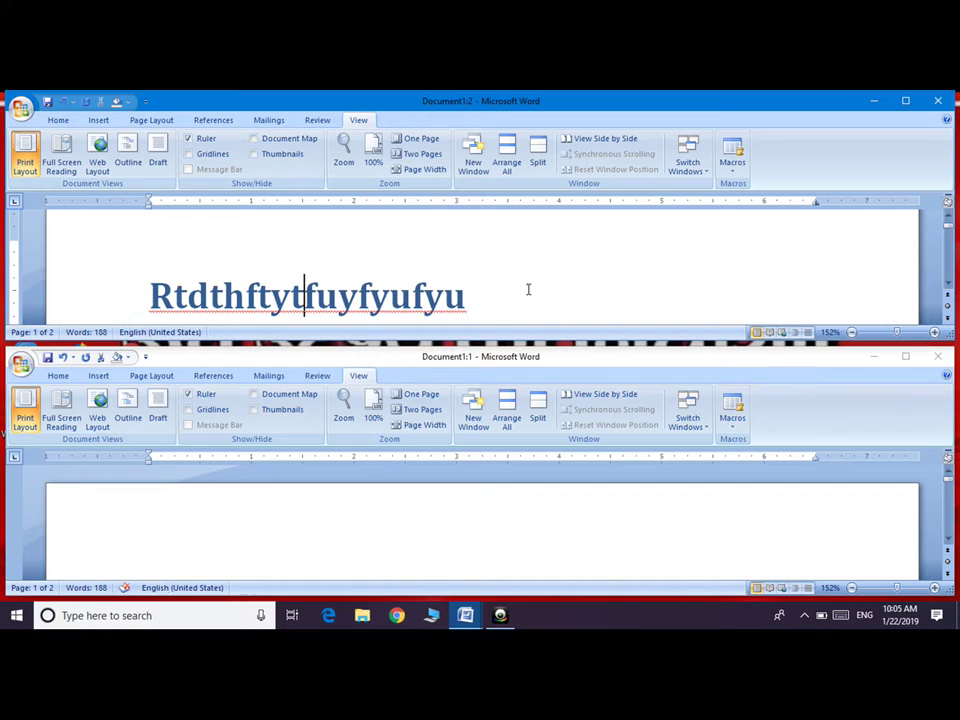
click(136, 300)
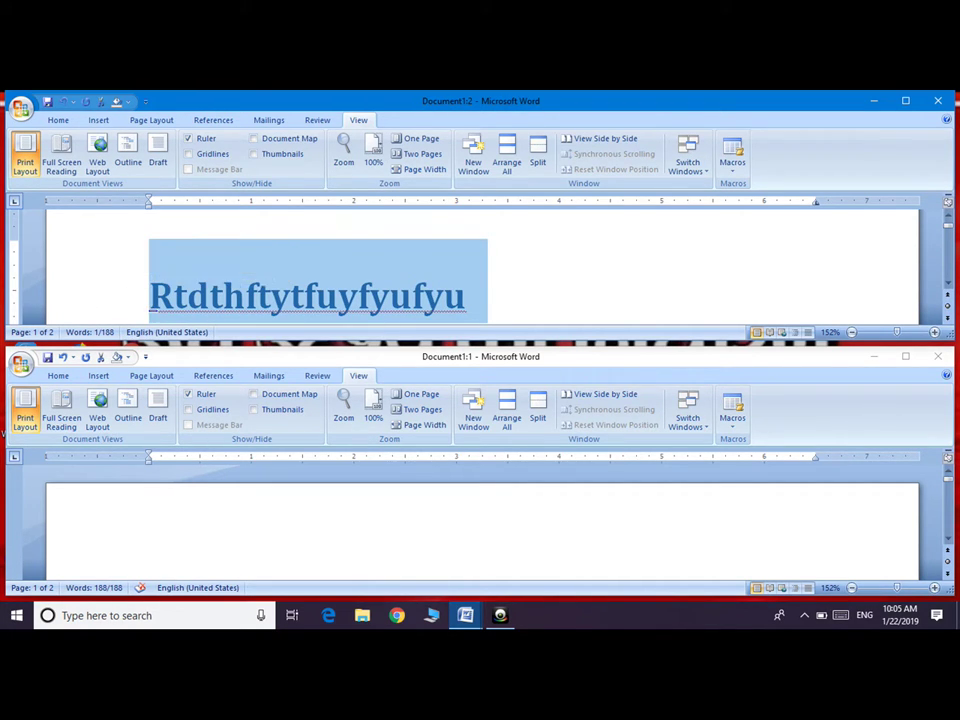
key(Left)
click(550, 307)
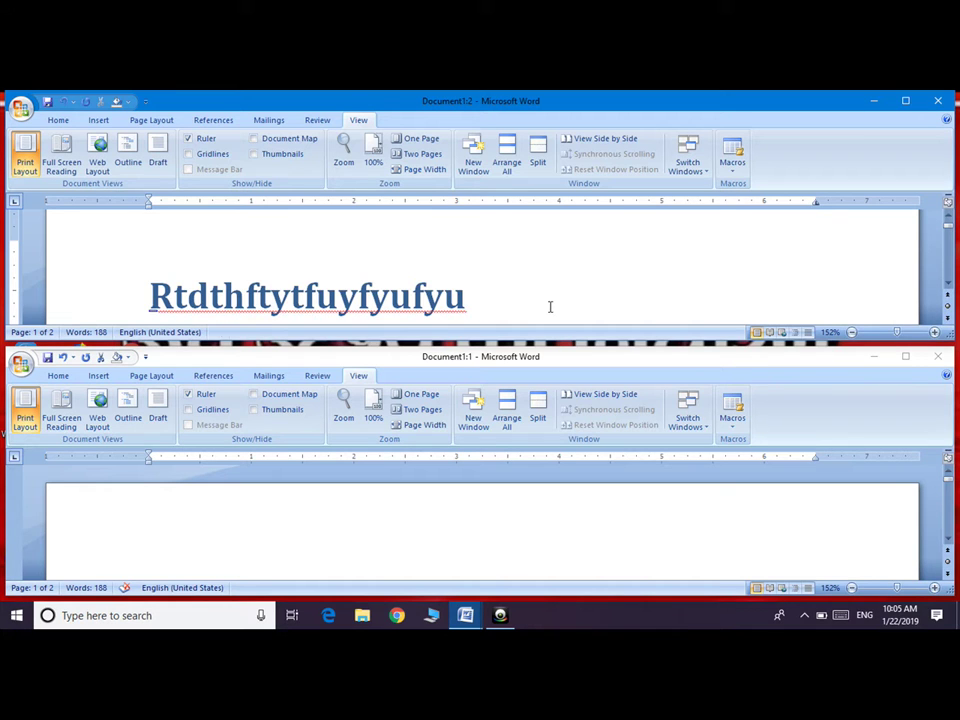
text(jhha)
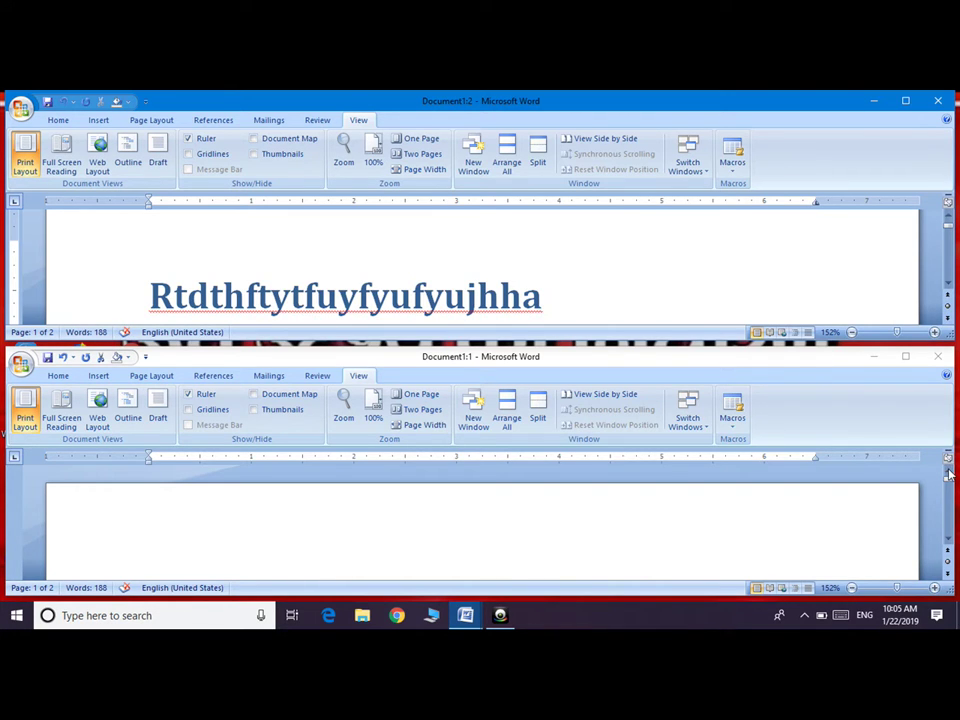
Add 'ASRFSFAS' to the end of the upper window's heading
drag(949, 474, 950, 540)
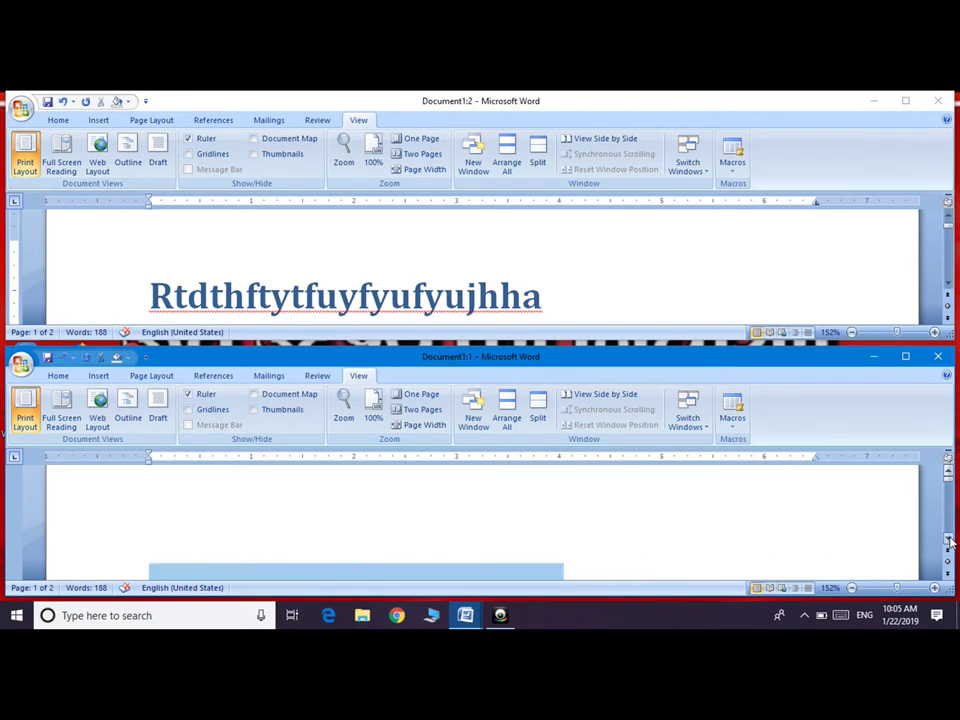
scroll(950, 540, down, 2)
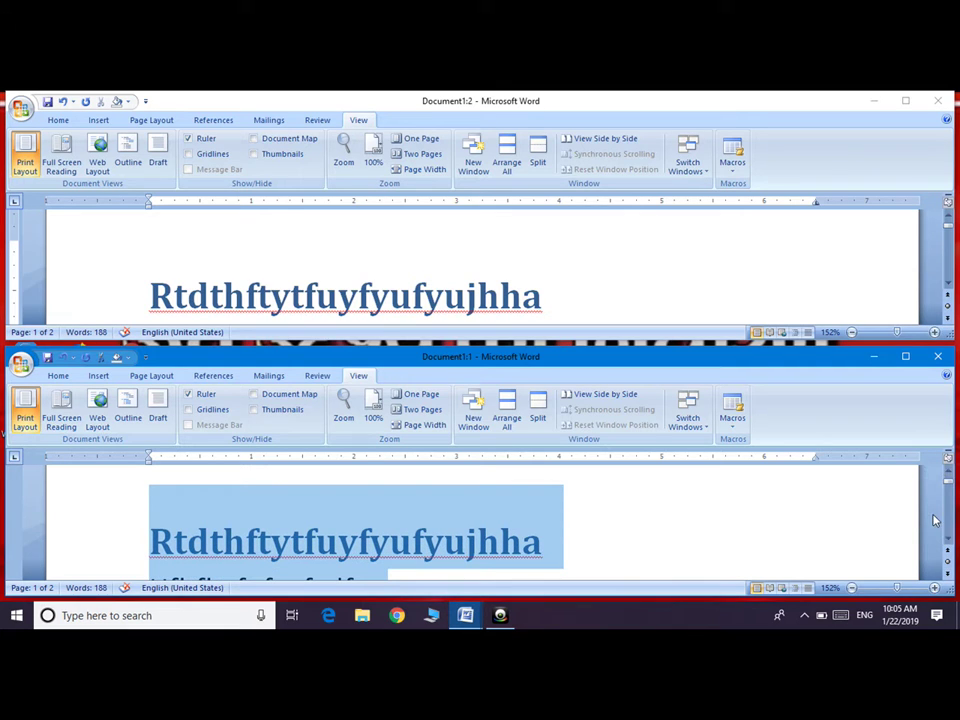
scroll(935, 520, down, 1)
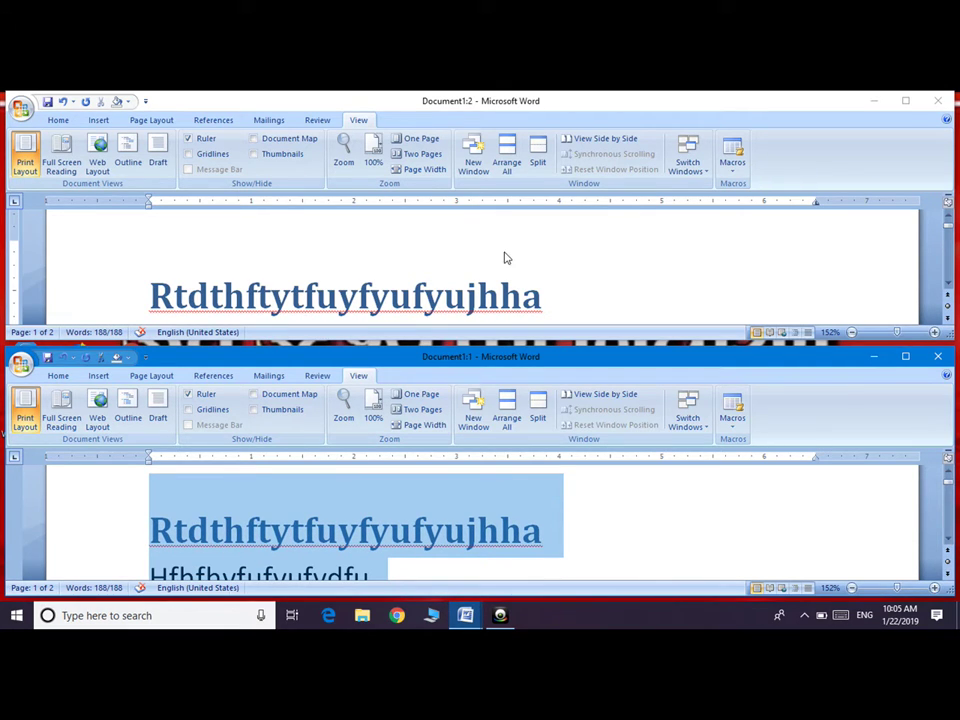
click(554, 295)
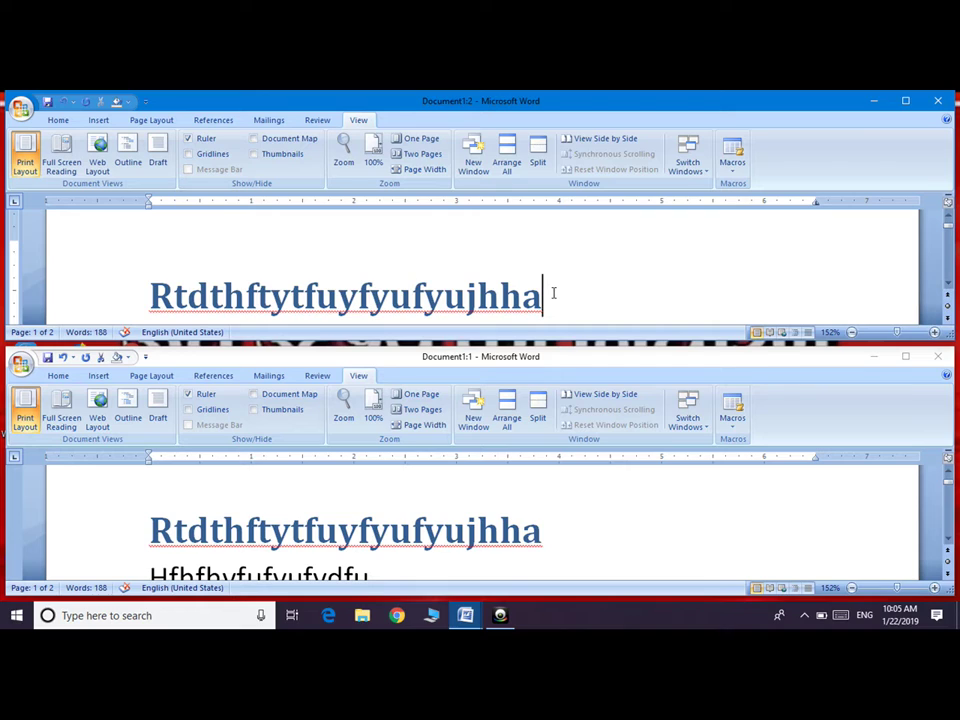
text(ASRFSFAS)
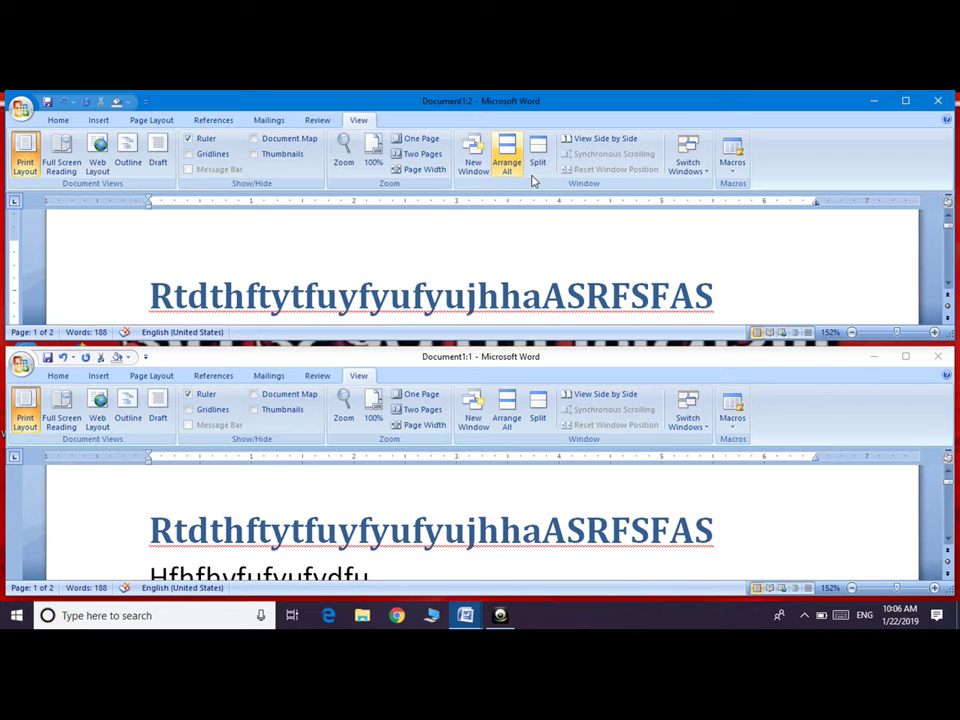
Close the lower Document1:1 window, stretch the remaining window down, and start a Split
click(938, 359)
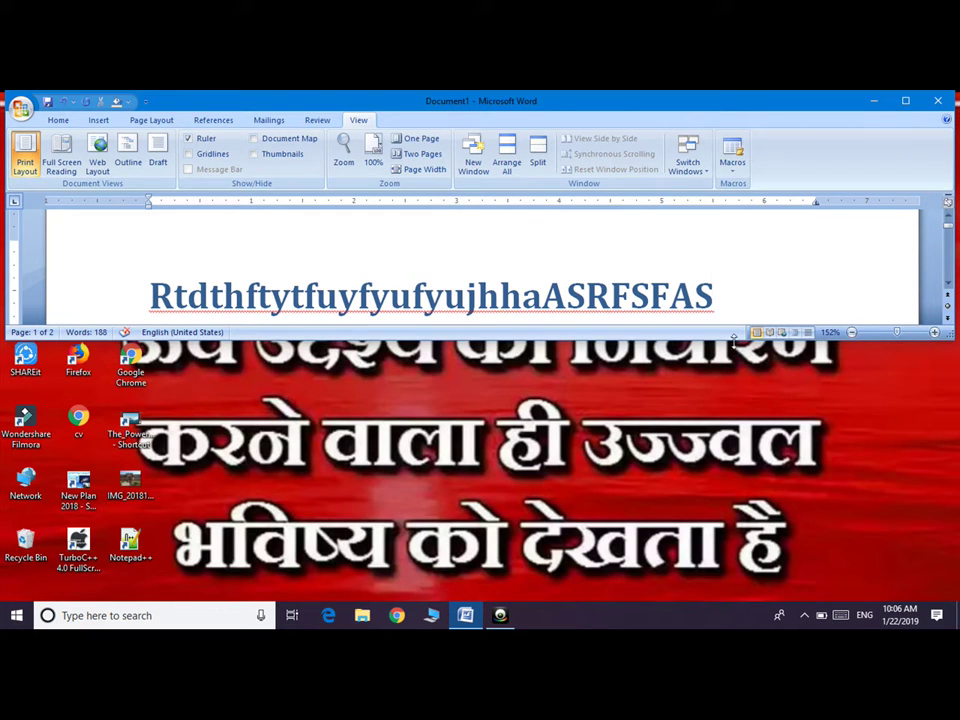
drag(734, 337, 702, 599)
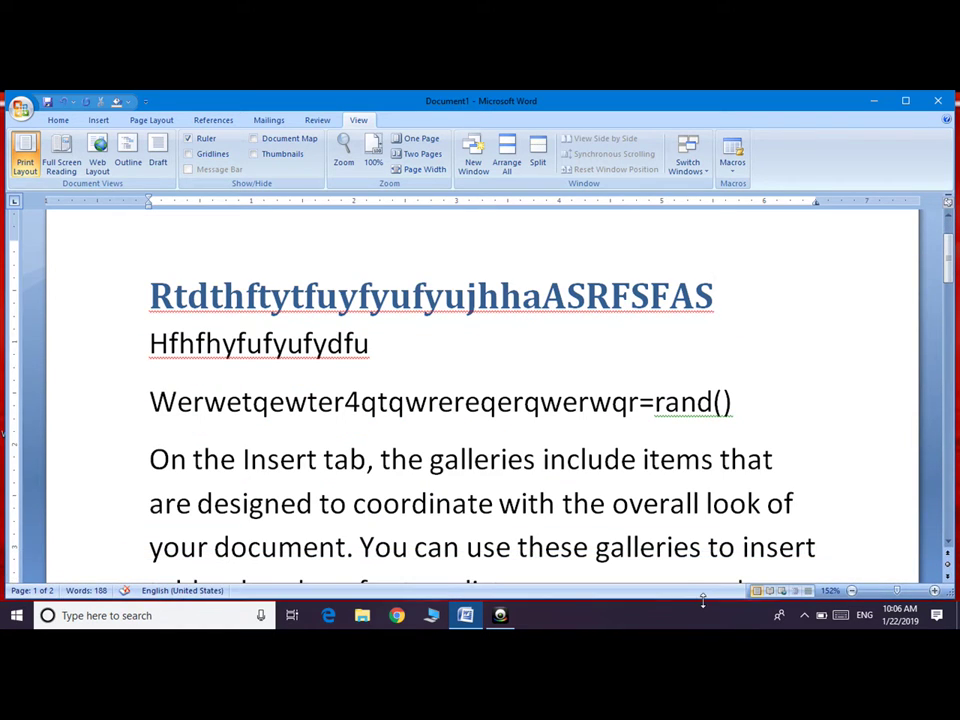
click(538, 160)
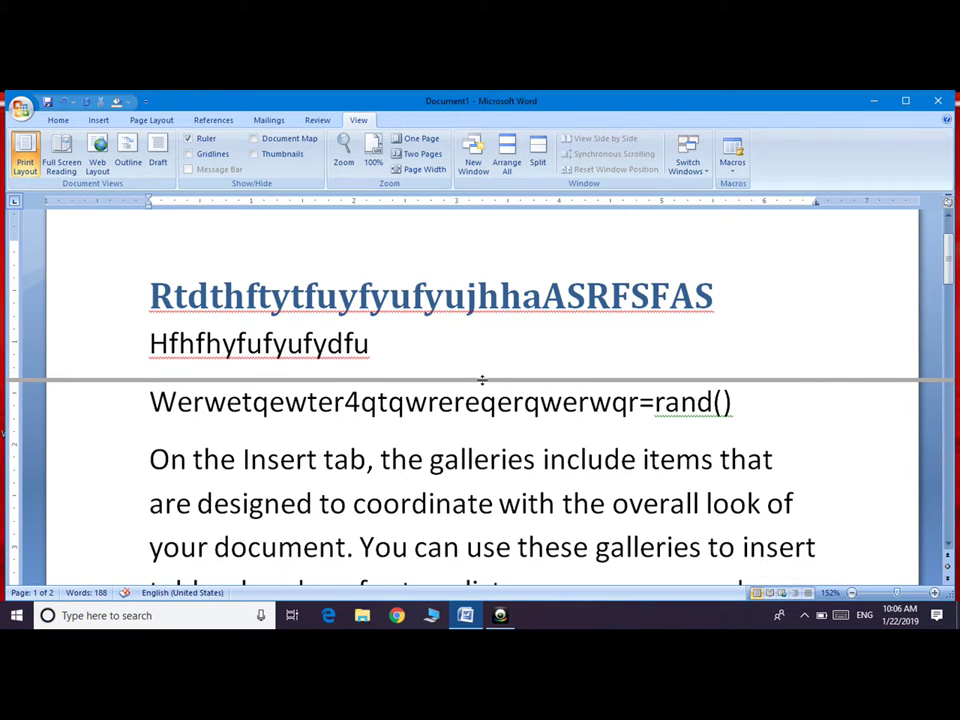
Place the split divider just below the Hfhfhyfufyufydfu line
click(482, 380)
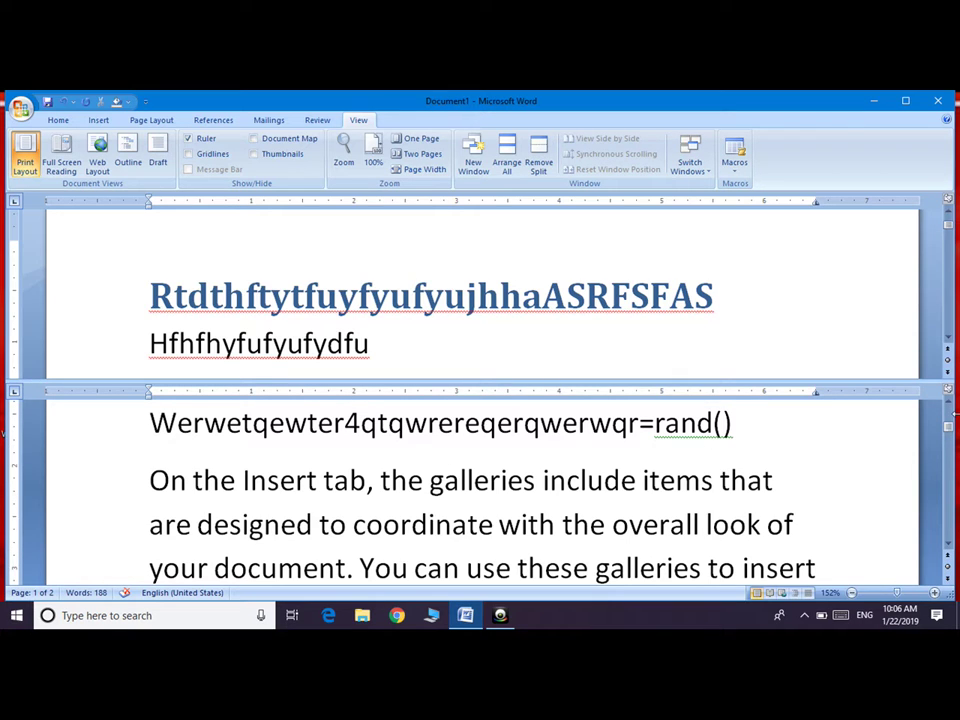
scroll(686, 476, up, 5)
scroll(686, 476, up, 2)
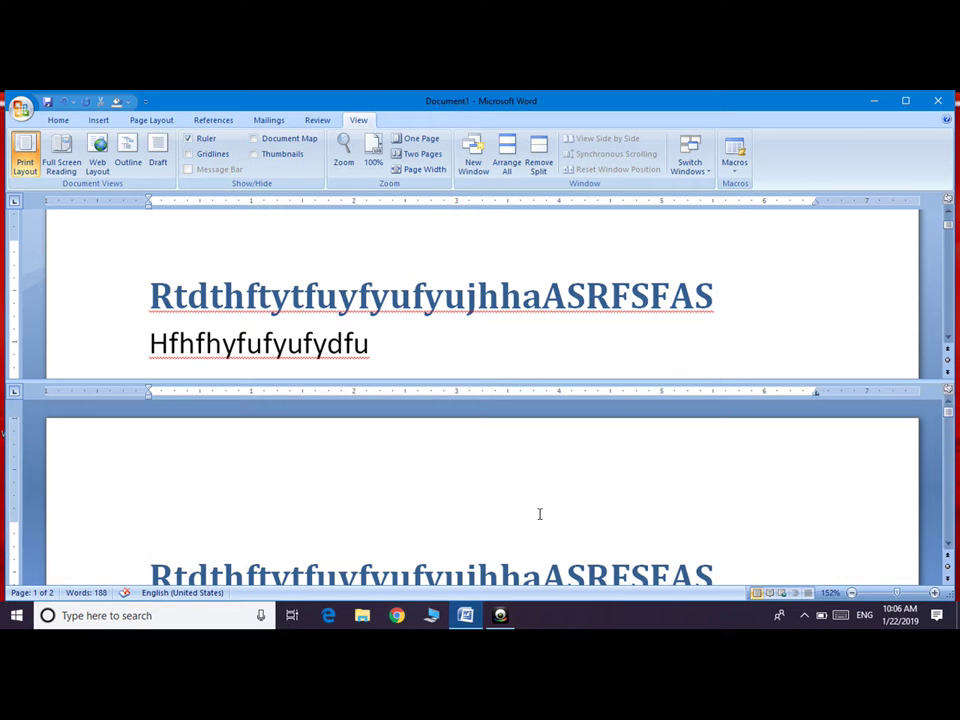
Type 'JSGFASDGASKJBA' at the start of the top title, then remove the split
click(149, 296)
click(149, 296)
click(948, 548)
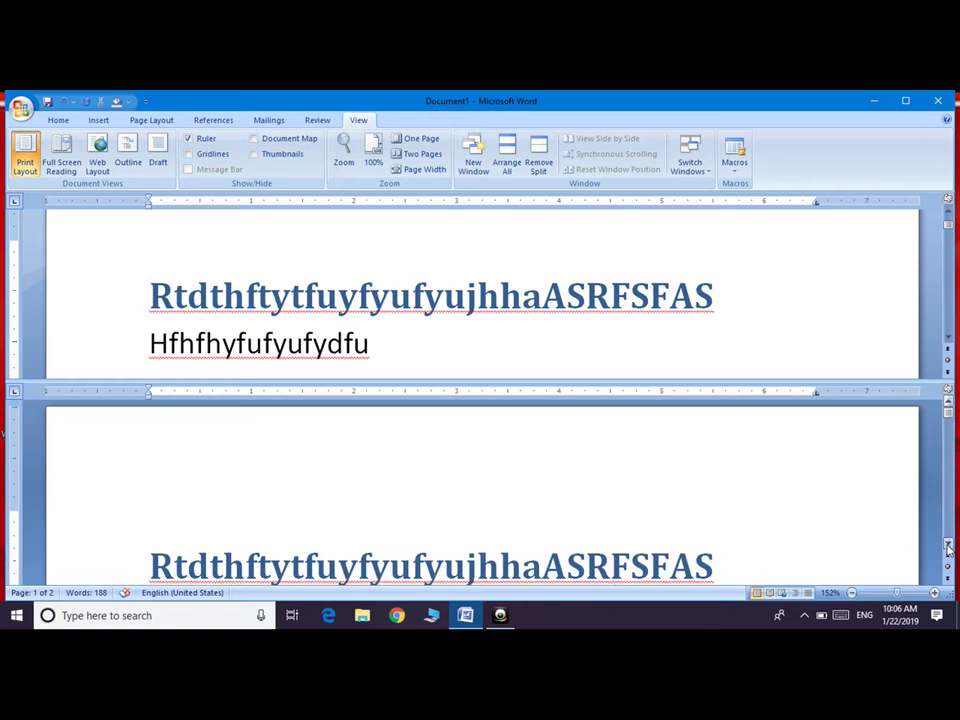
click(948, 548)
click(948, 548)
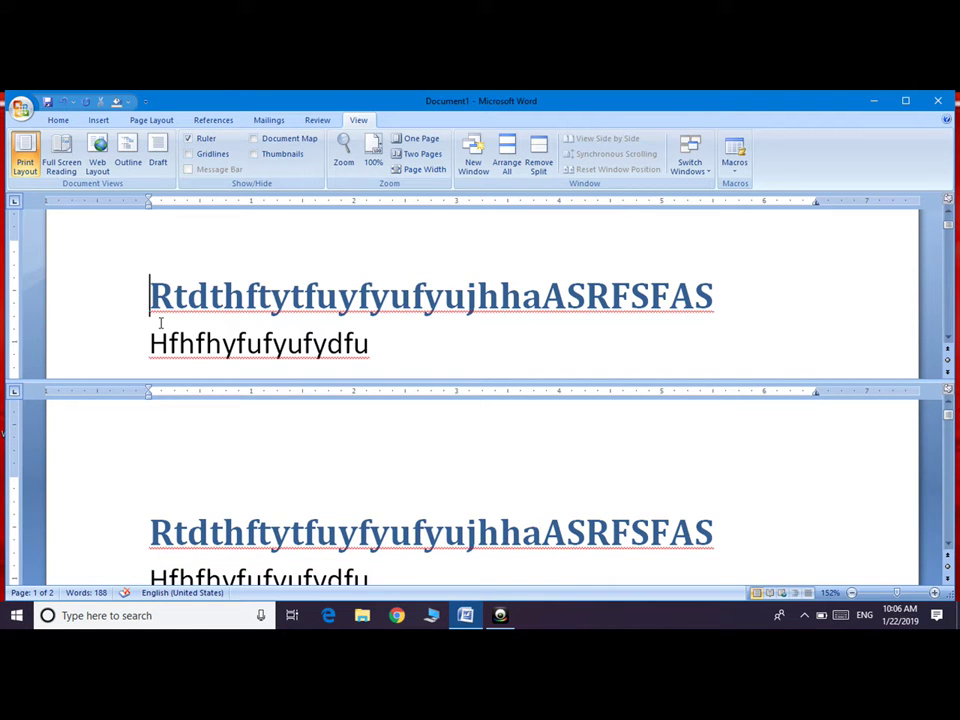
text(JSGFASDGASKJBA)
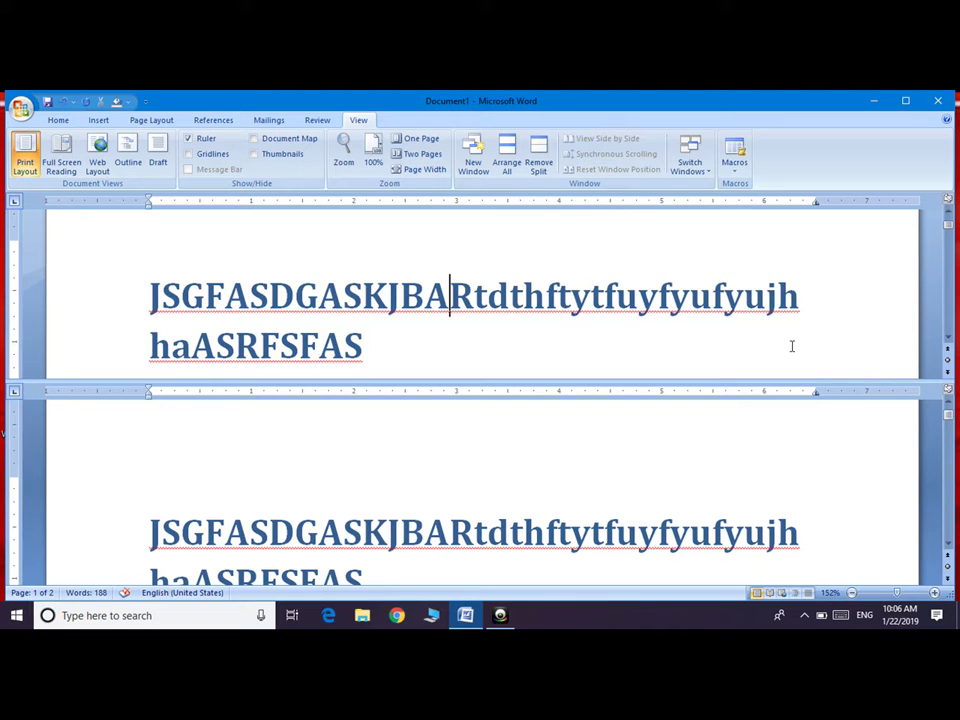
click(541, 162)
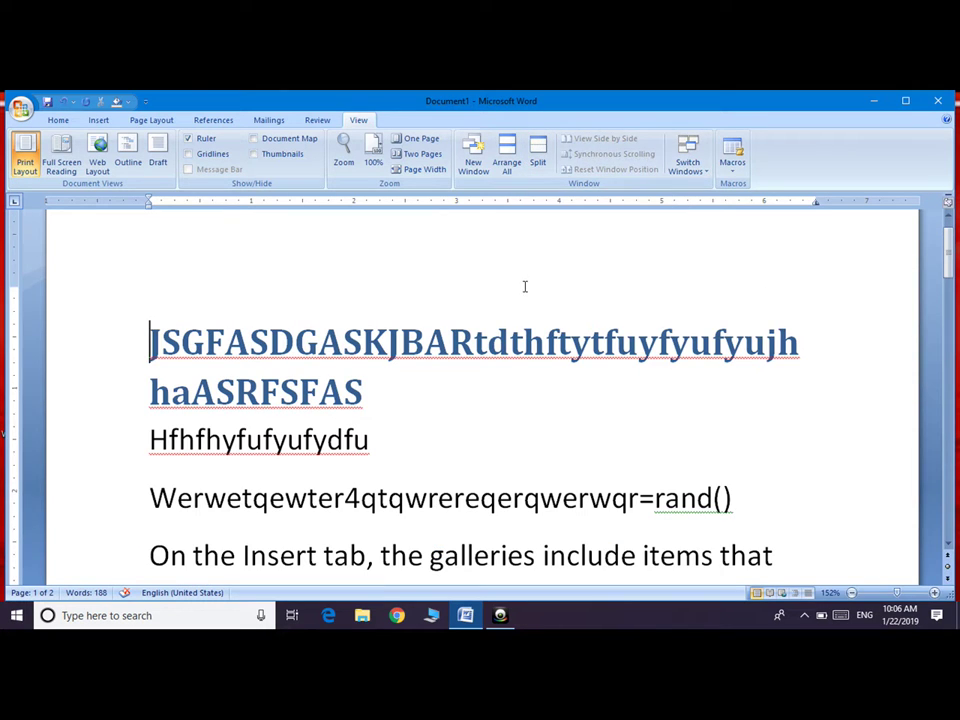
Open two more New Windows of the same document
click(692, 166)
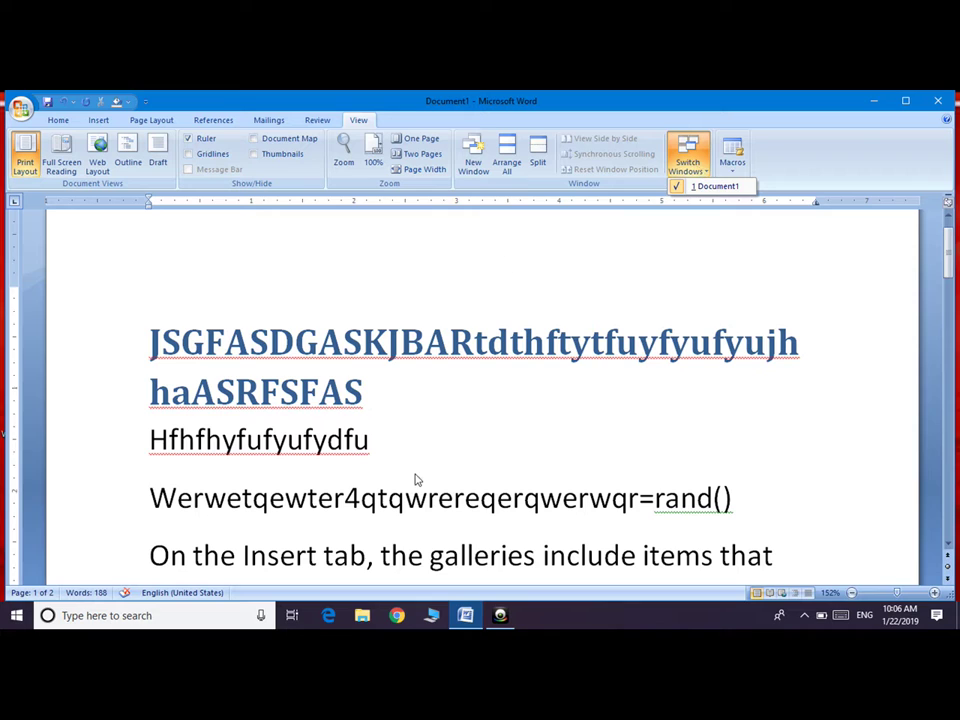
click(476, 163)
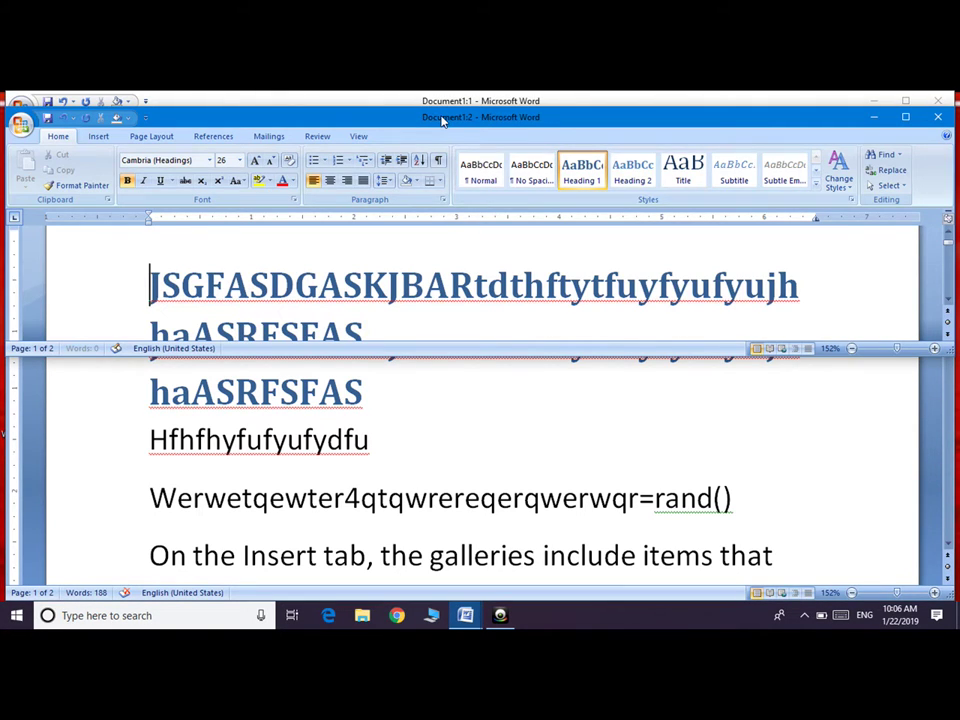
click(358, 136)
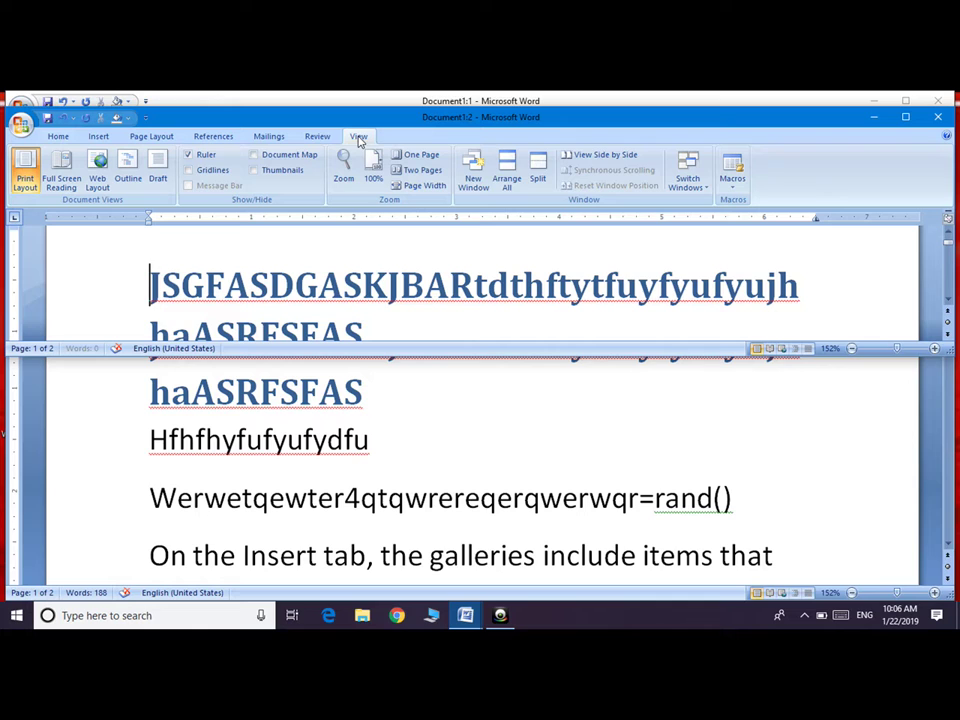
click(470, 180)
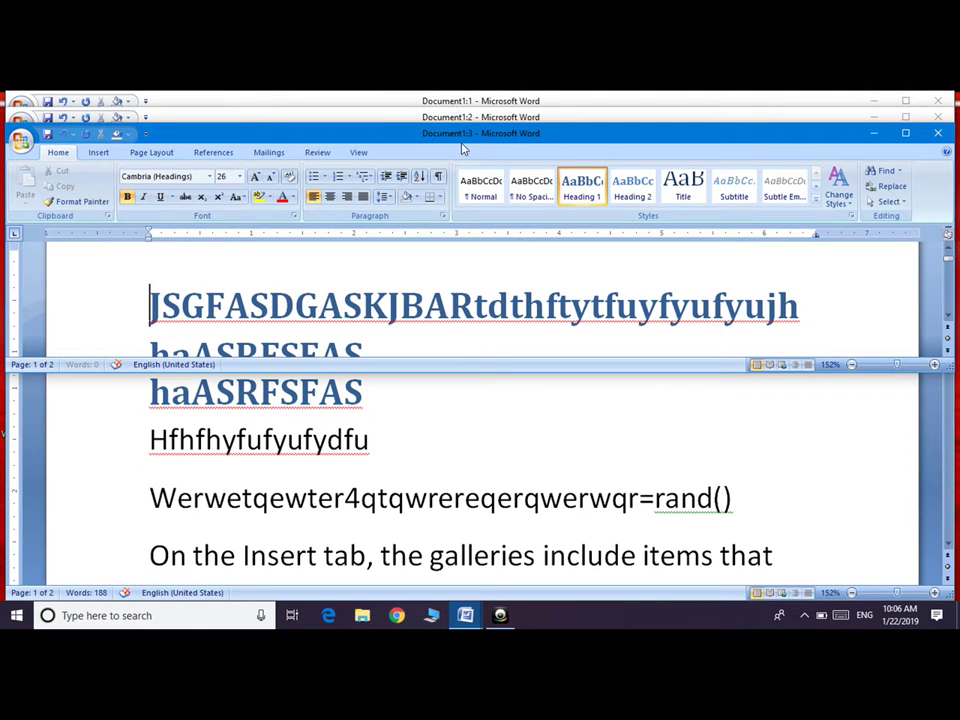
Use Switch Windows to bring Document1:2 forward, then Document1:1
click(355, 153)
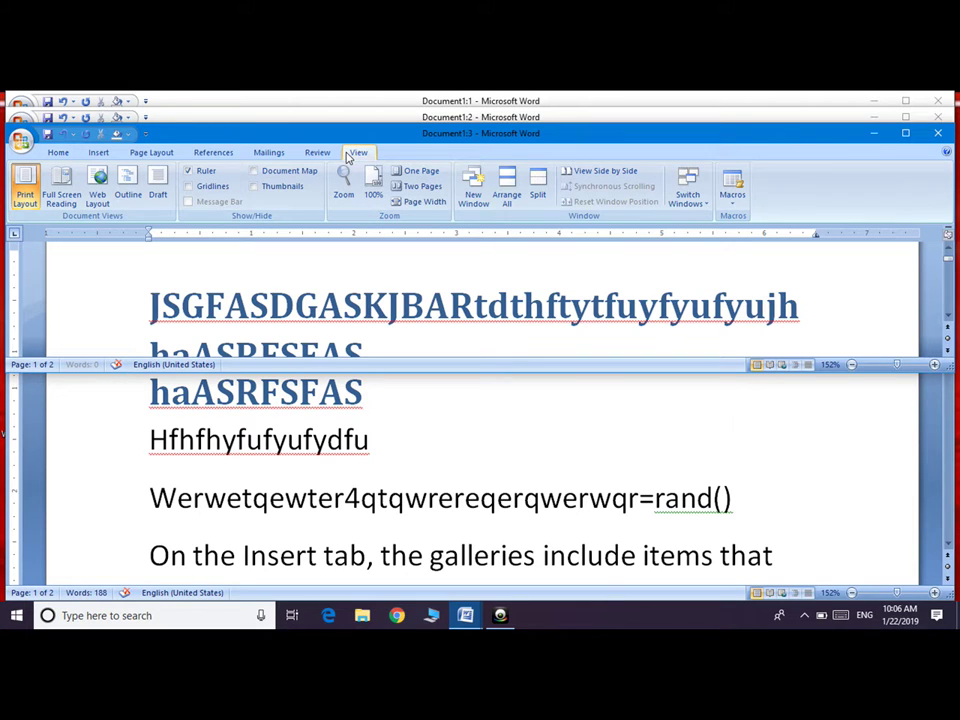
click(688, 201)
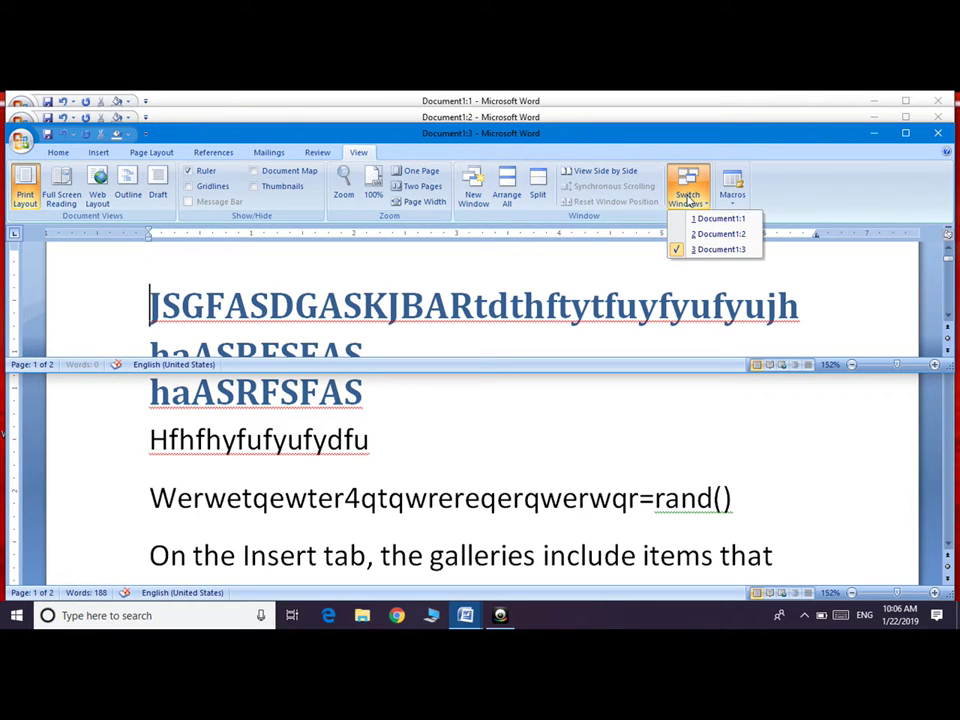
click(716, 236)
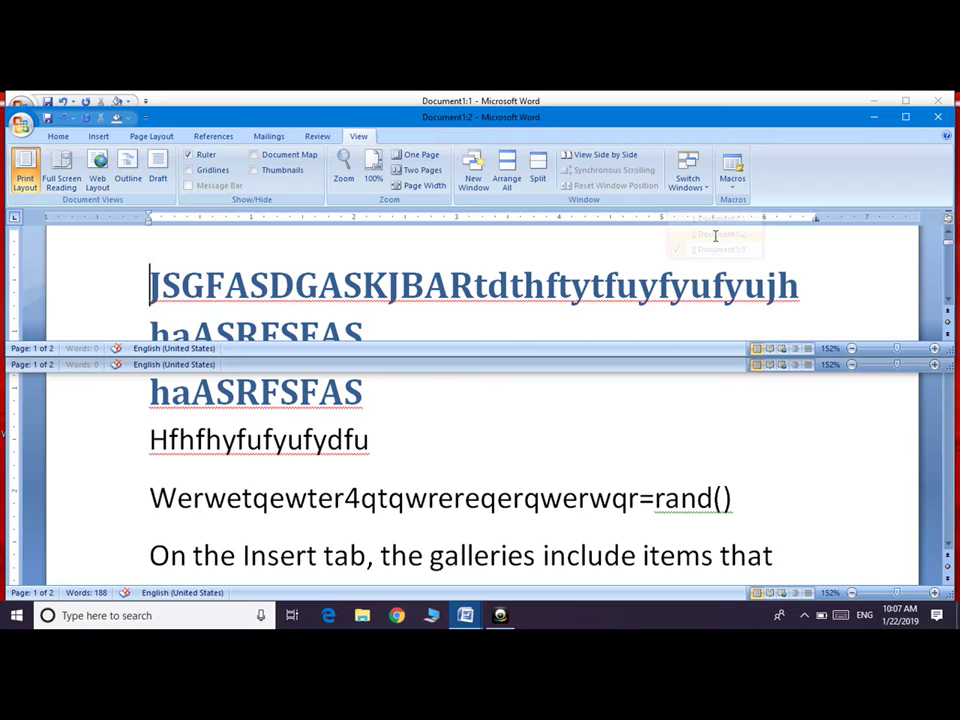
click(689, 186)
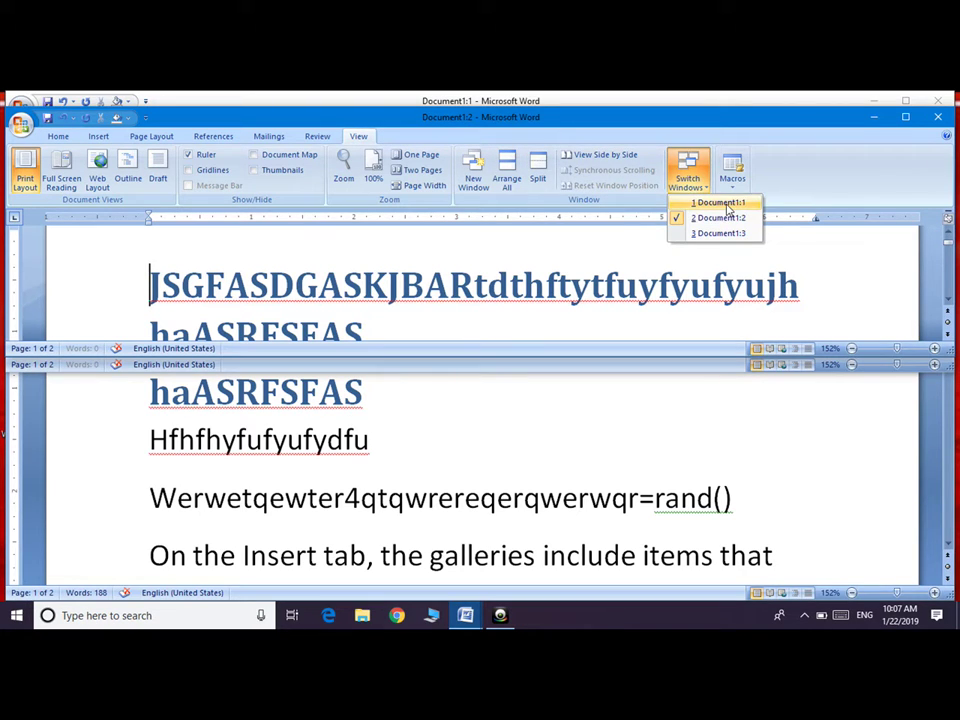
click(722, 203)
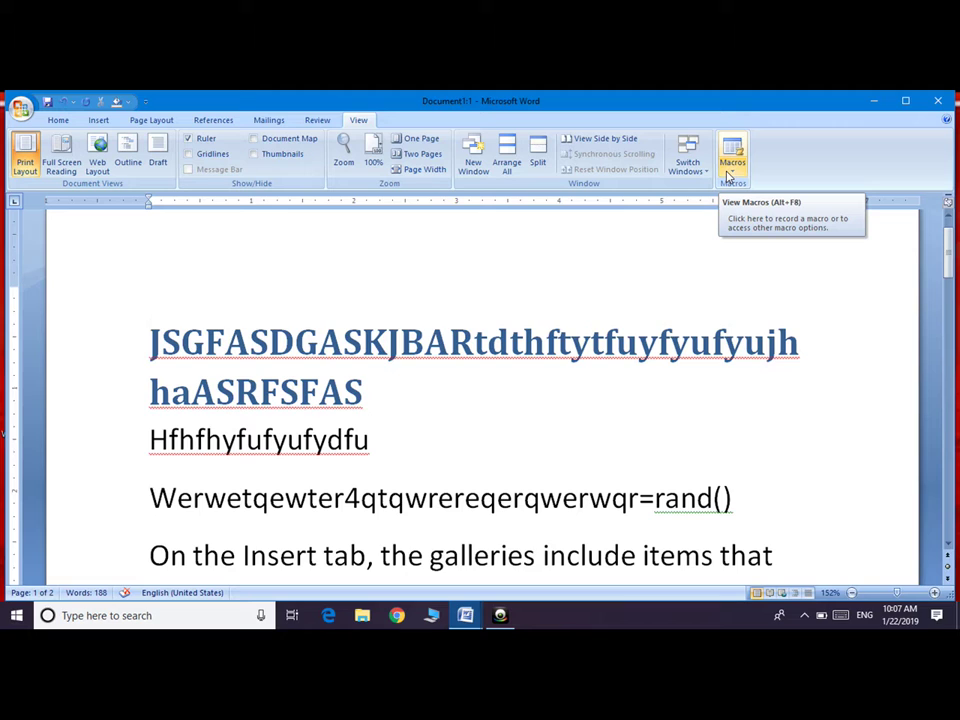
Insert an empty line above the heading and start recording Macro1
key(Return)
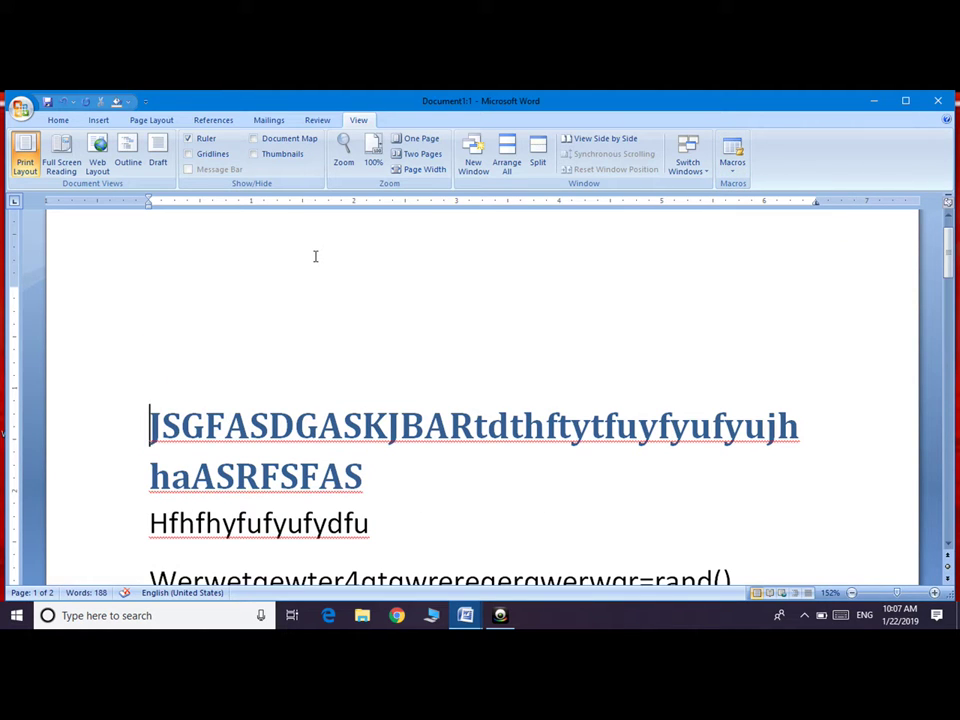
key(Up)
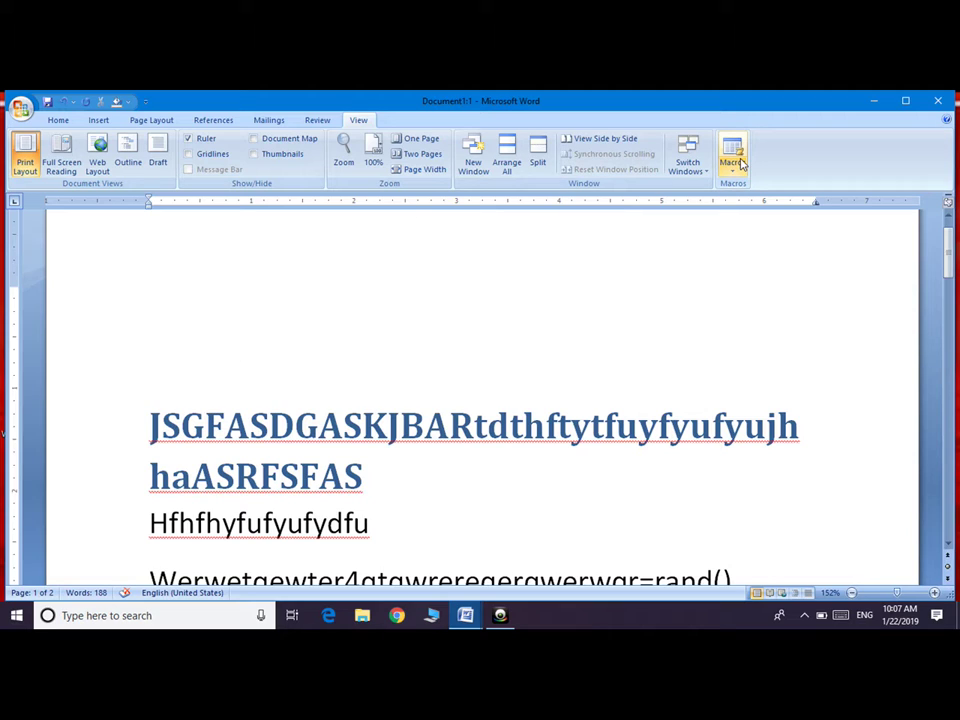
click(740, 164)
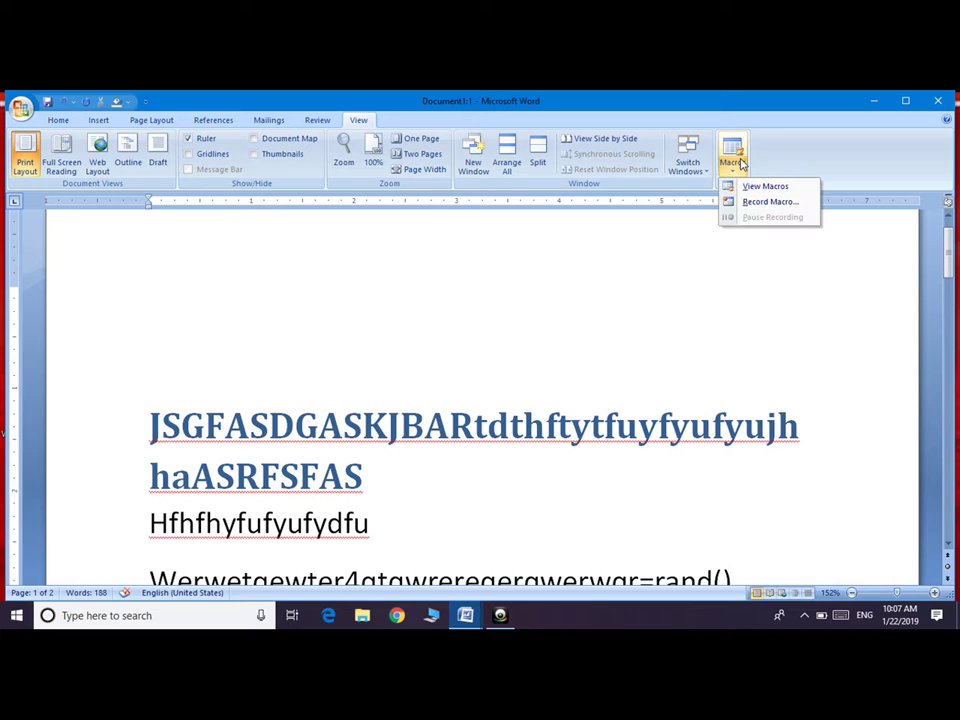
click(781, 205)
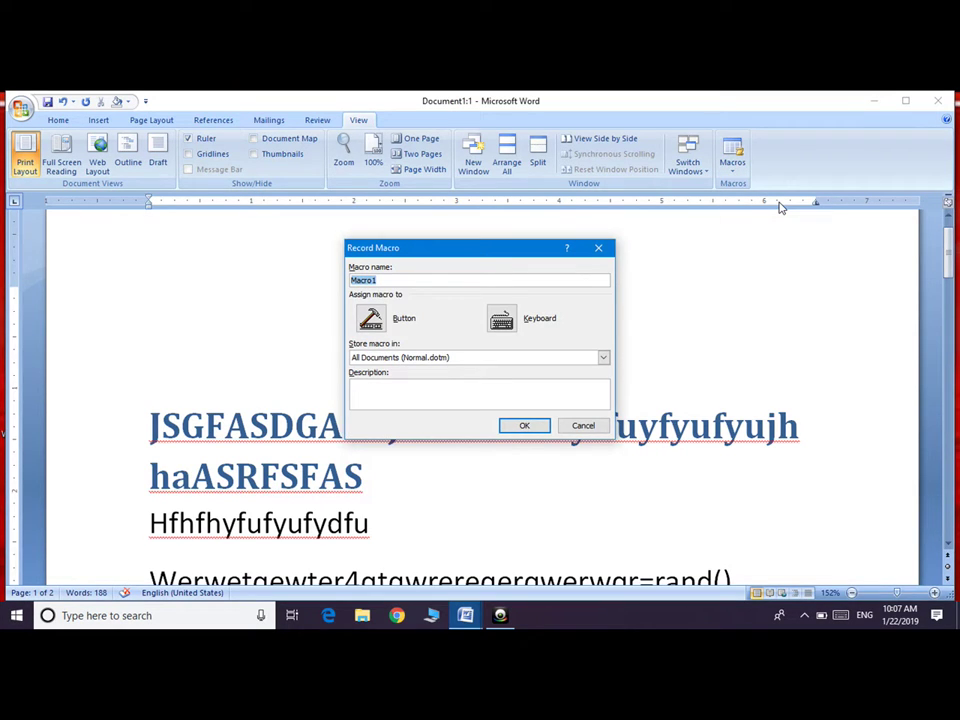
click(528, 426)
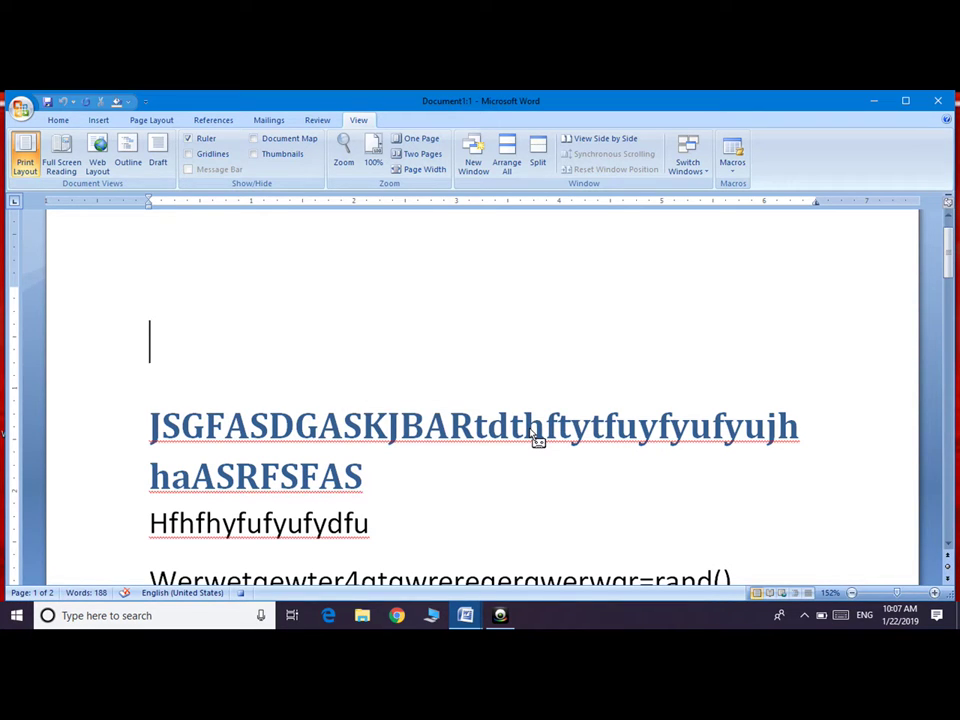
Type 'i AM A GOOD BOY' on the new line, then stop recording
text(i A)
text(M A)
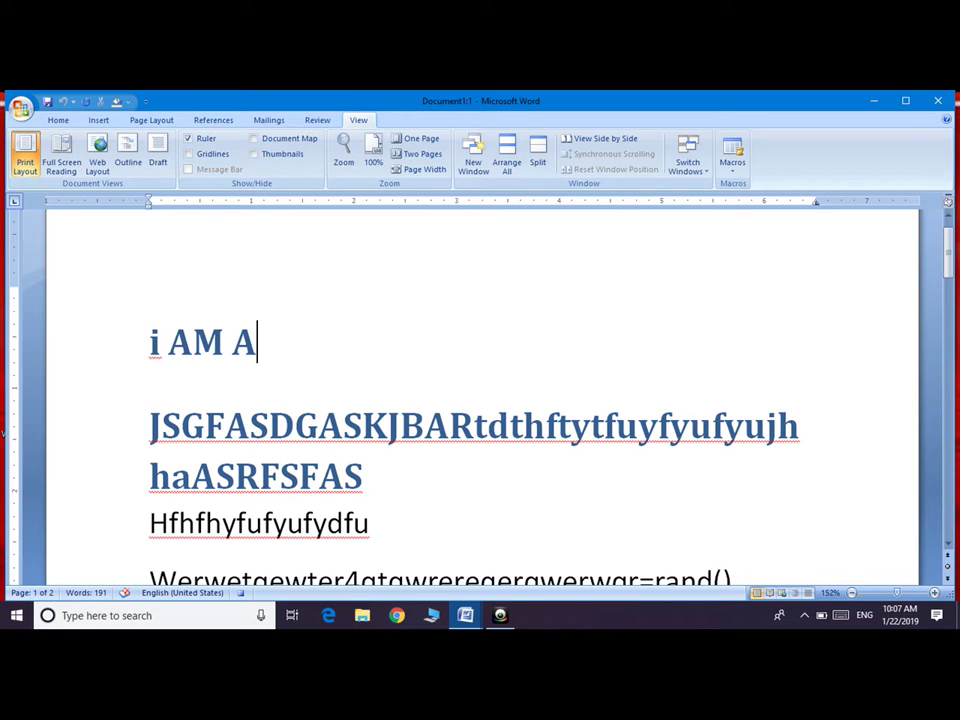
text(GO)
key(BackSpace)
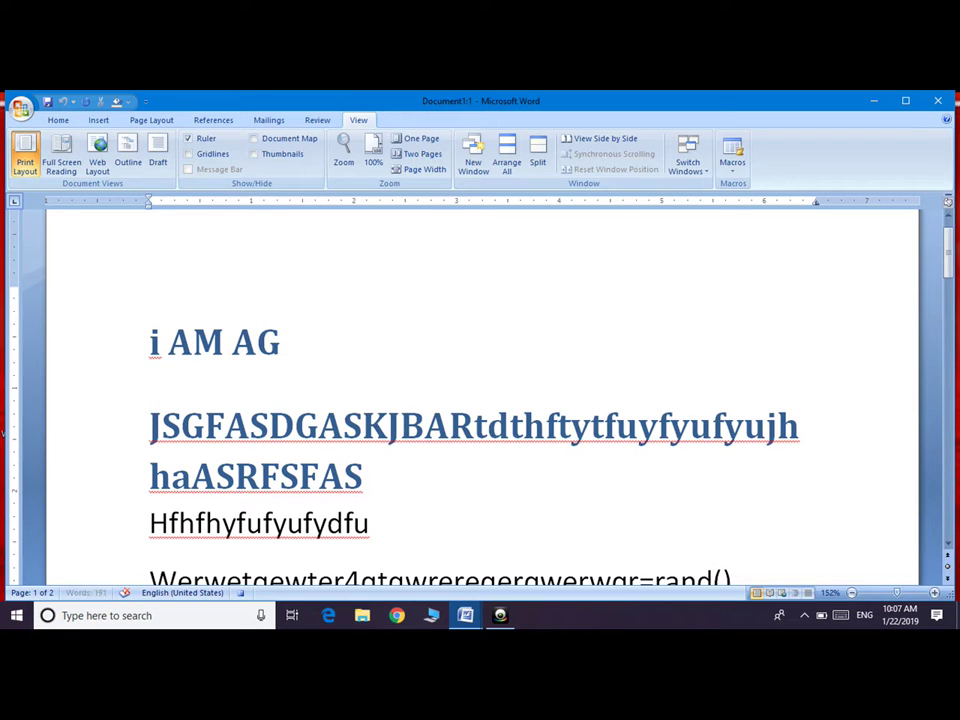
key(BackSpace)
text(GOO)
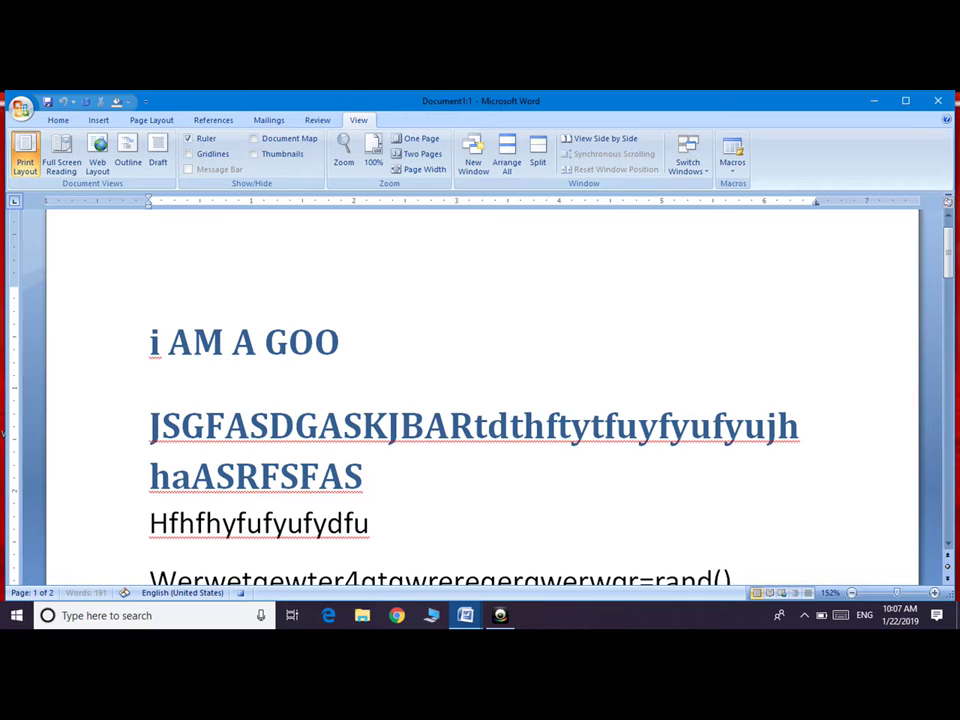
text(D BO)
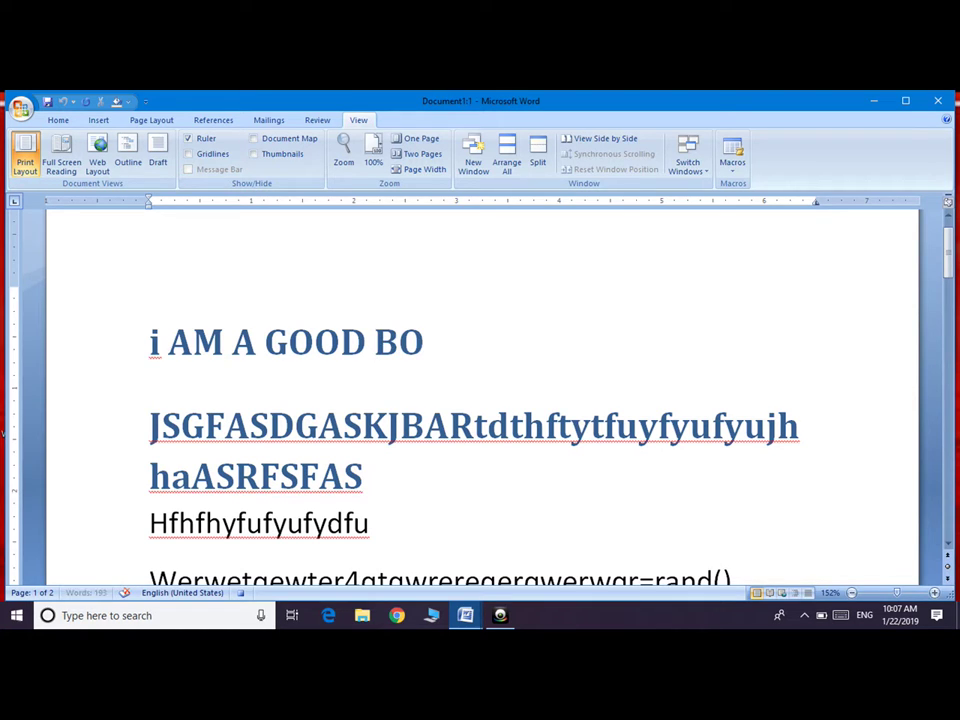
text(Y)
click(732, 166)
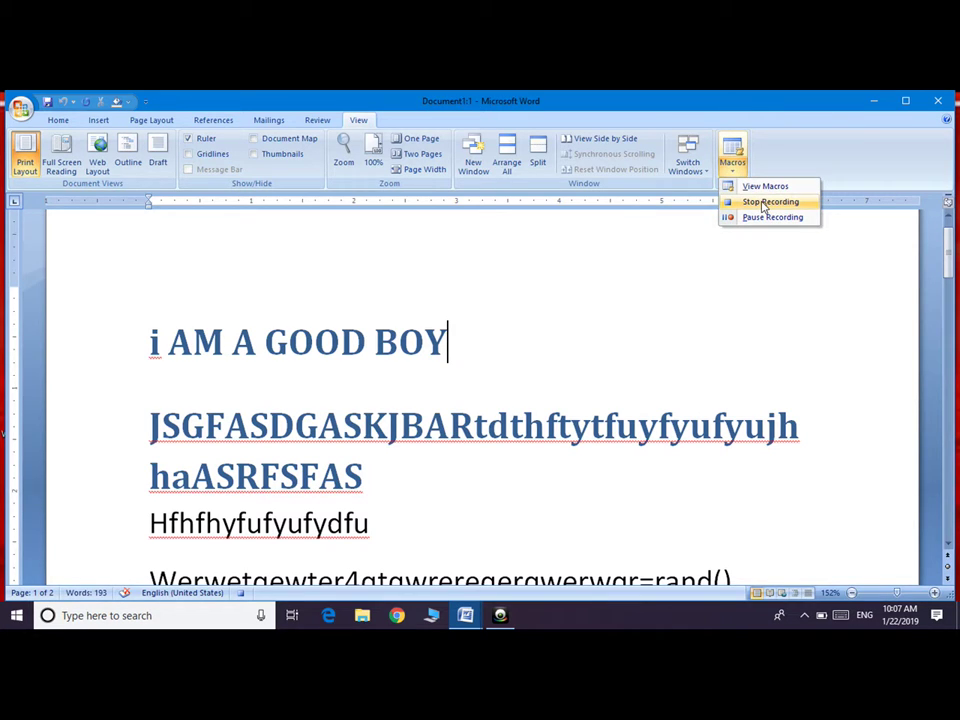
click(762, 203)
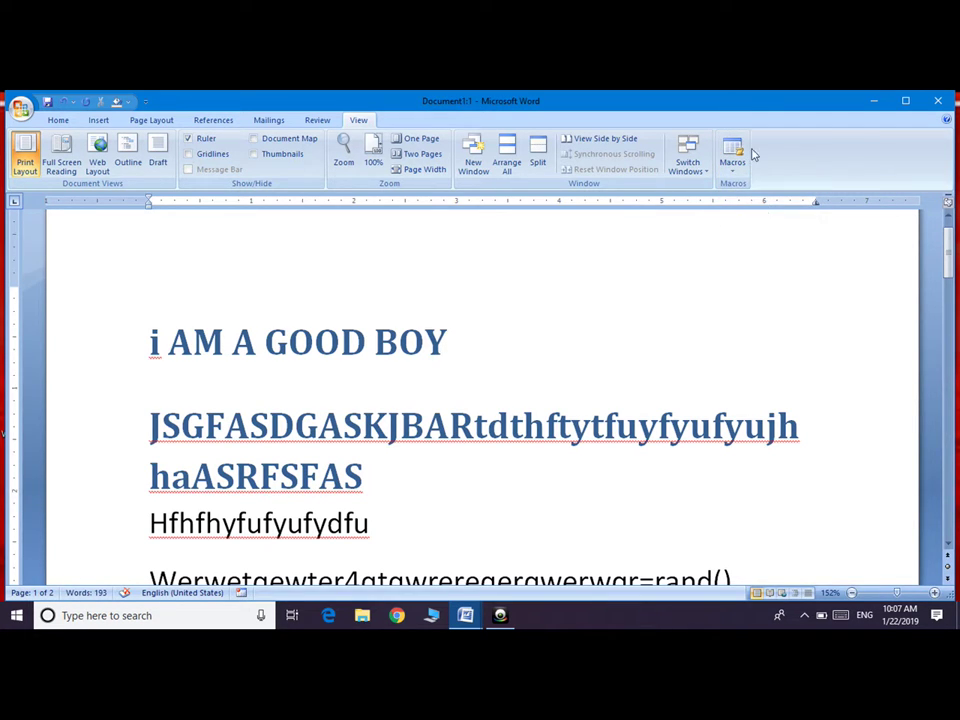
Check Macro1 in the Macros list, close it, and create a new blank document with Ctrl+N
click(737, 160)
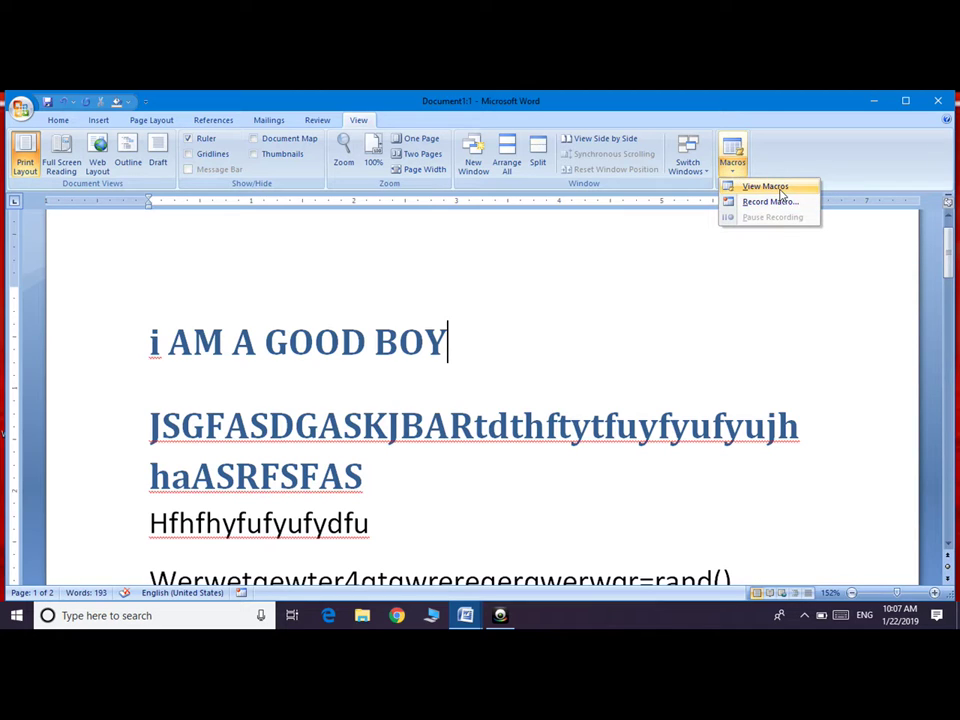
click(780, 188)
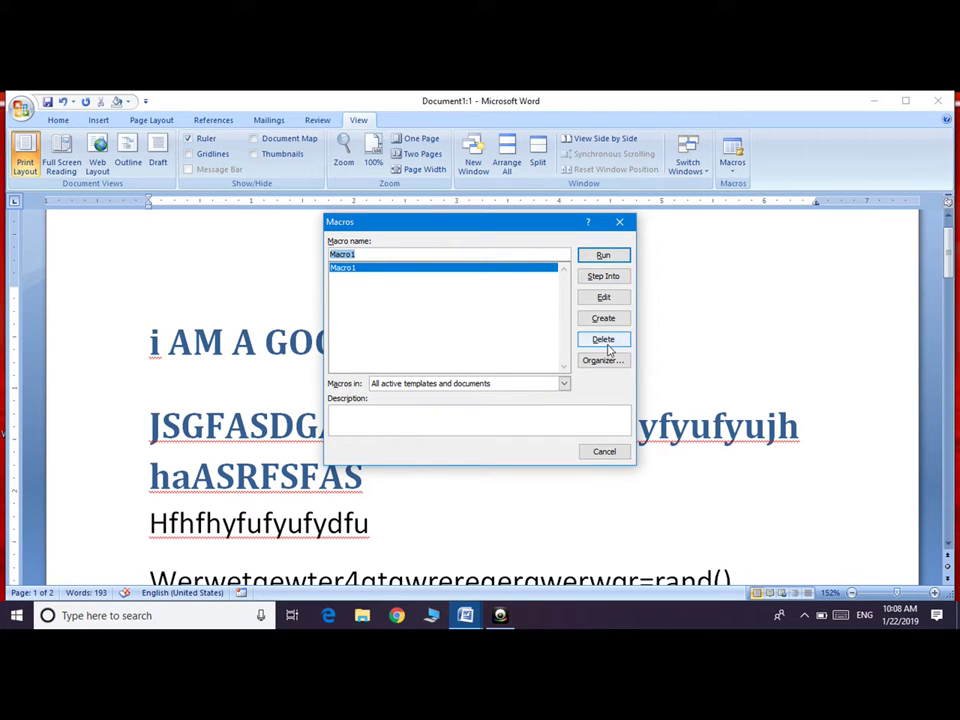
click(621, 224)
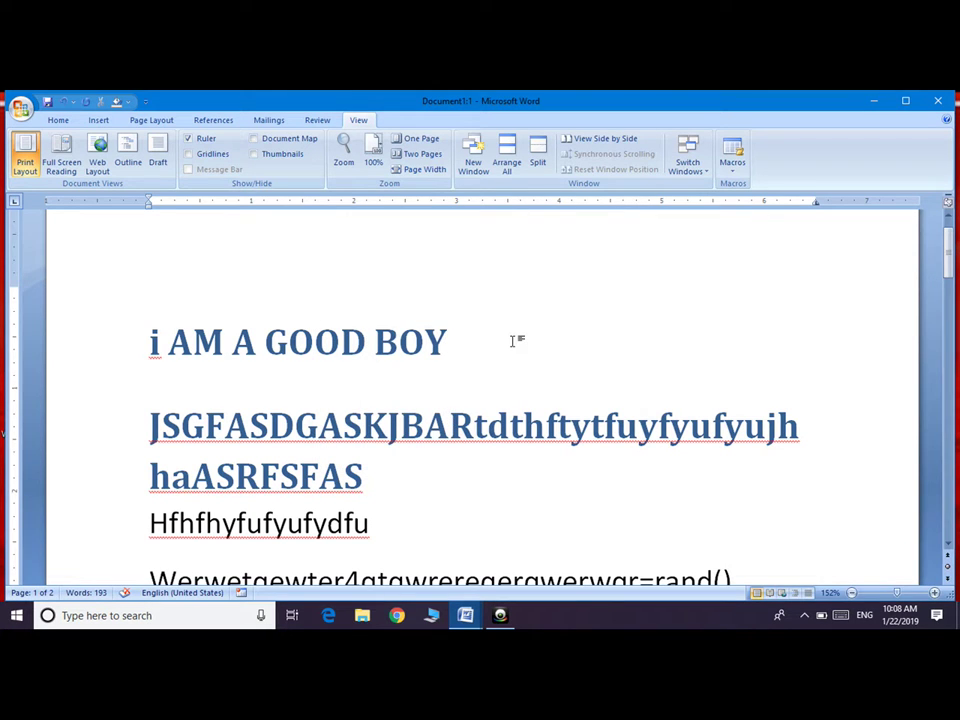
key(ctrl+n)
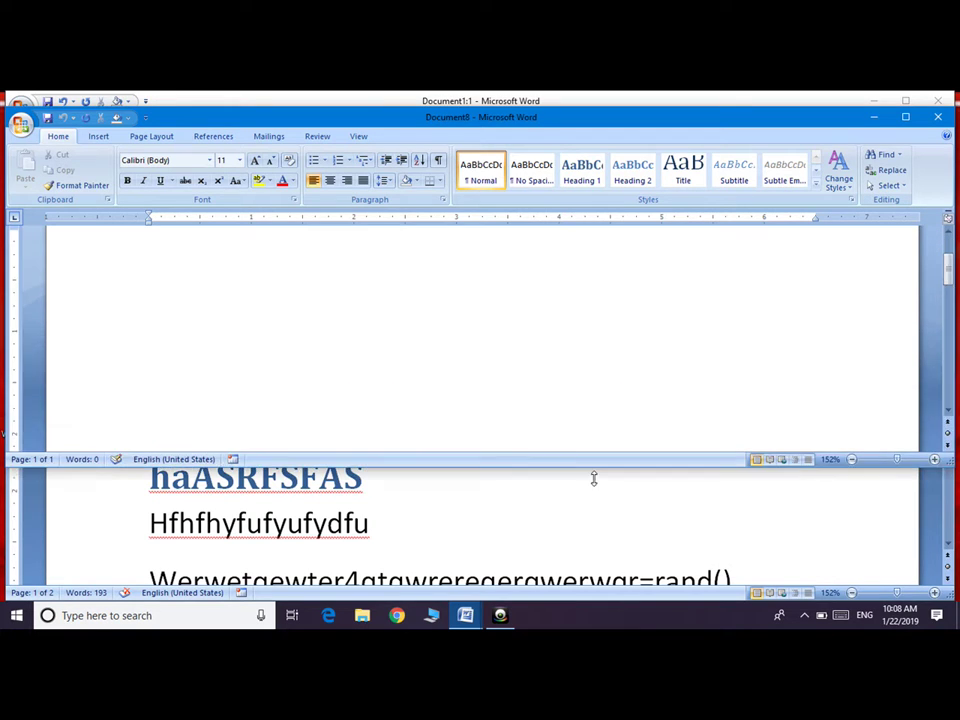
Enlarge the Document8 window and run Macro1 to insert 'i AM A GOOD BOY'
drag(599, 355, 602, 522)
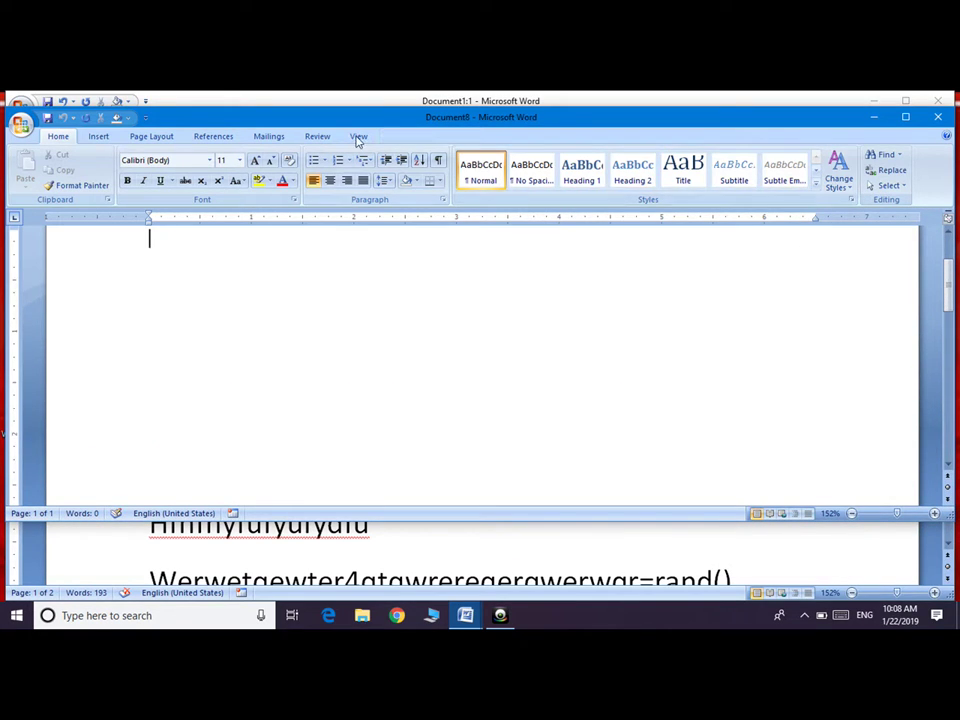
click(358, 136)
click(731, 190)
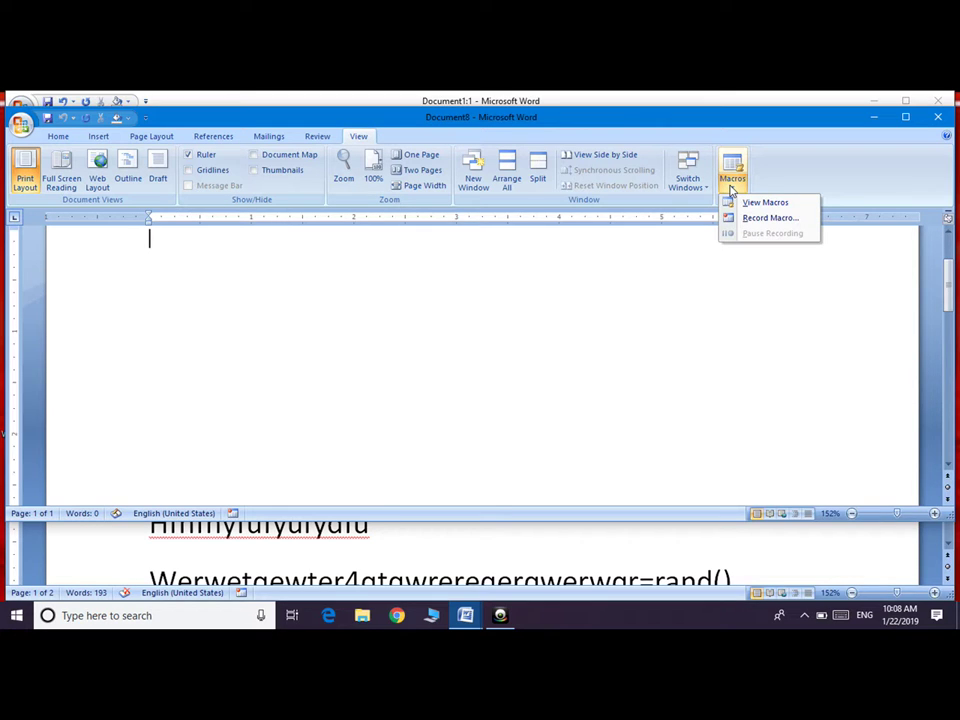
click(764, 204)
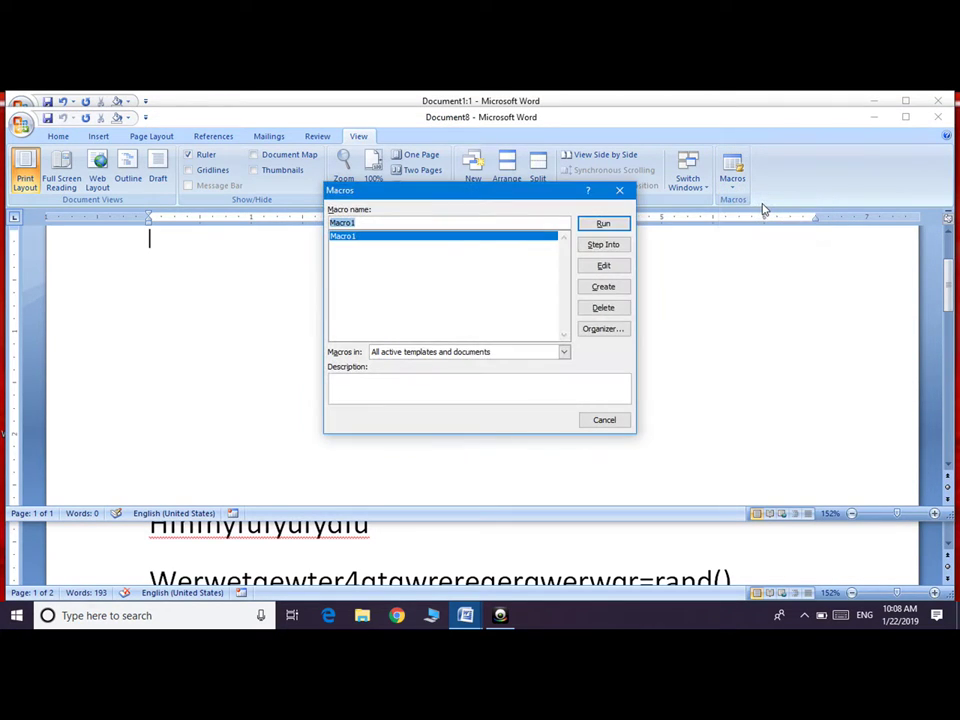
click(603, 225)
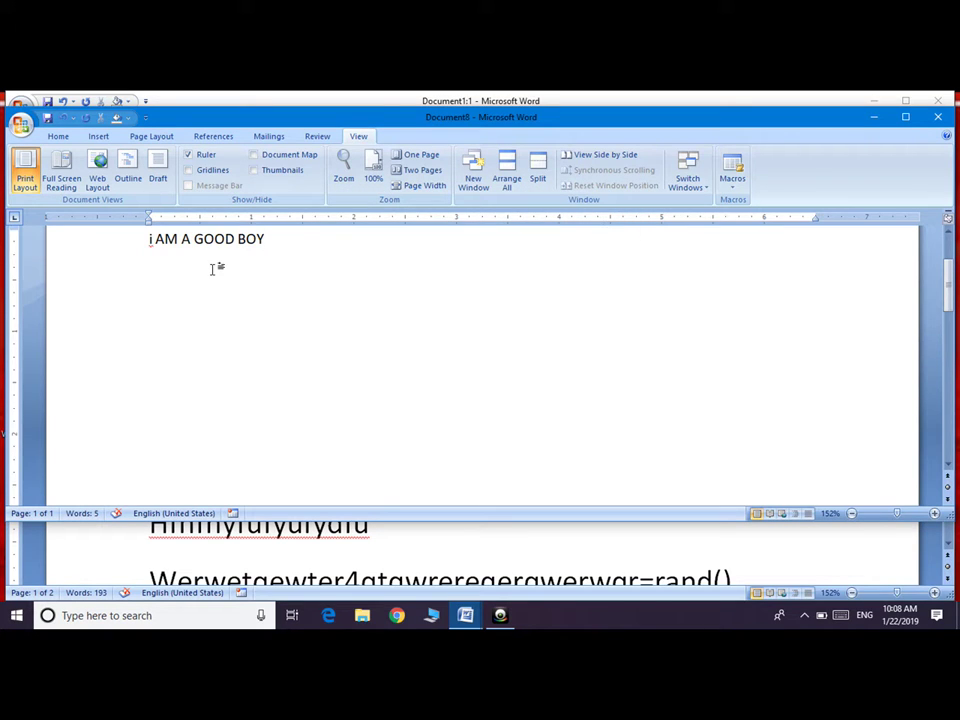